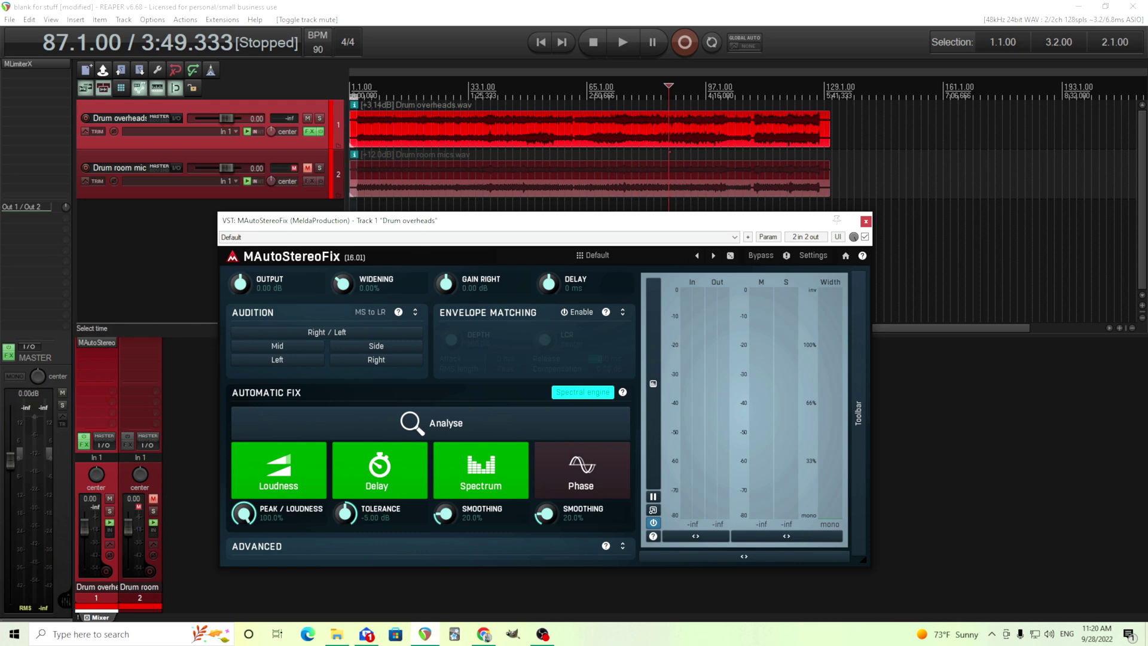
Listen to the drum overheads from bar 3.2.00 with MAutoStereoFix bypassed, and stop playback.
left_click(353, 94)
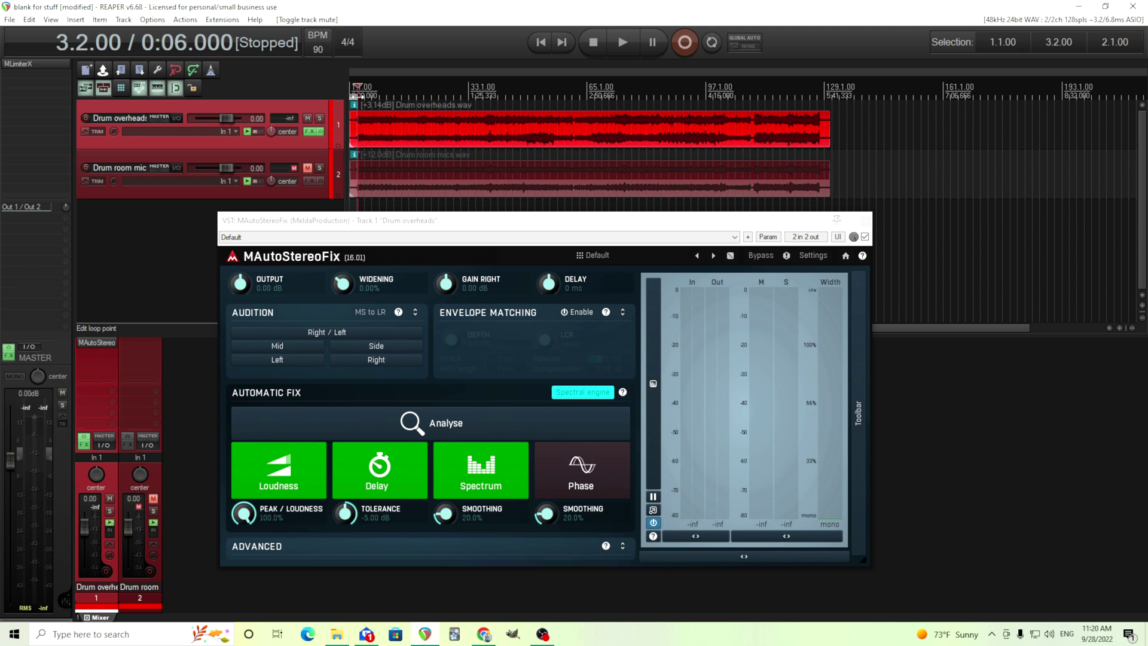
left_click(759, 256)
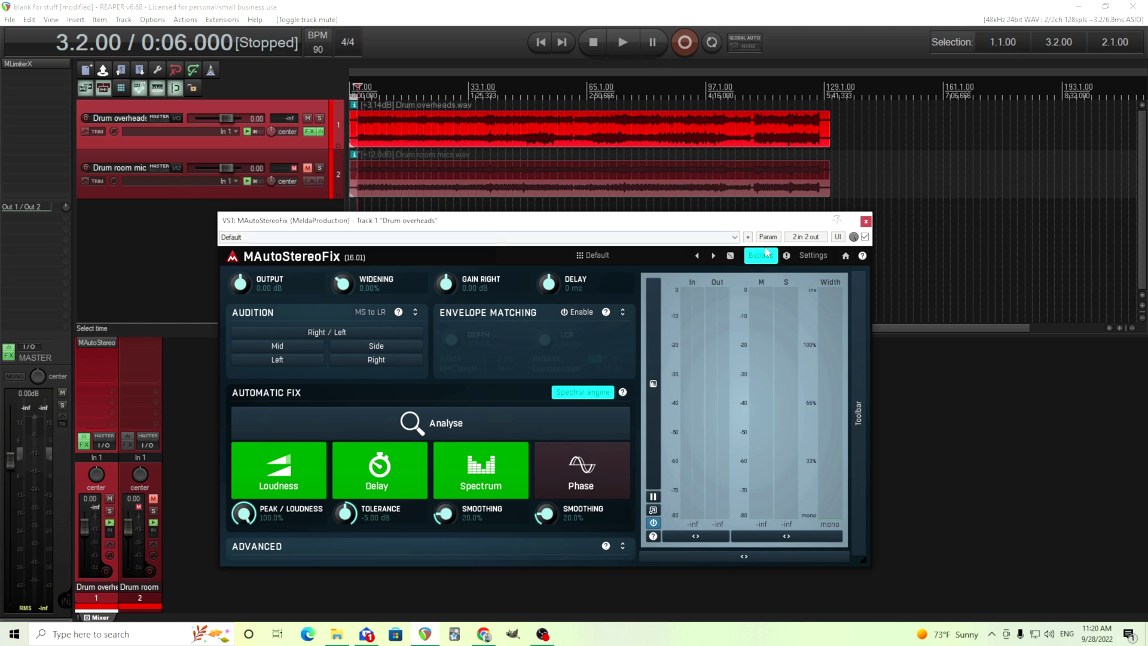
left_click(621, 47)
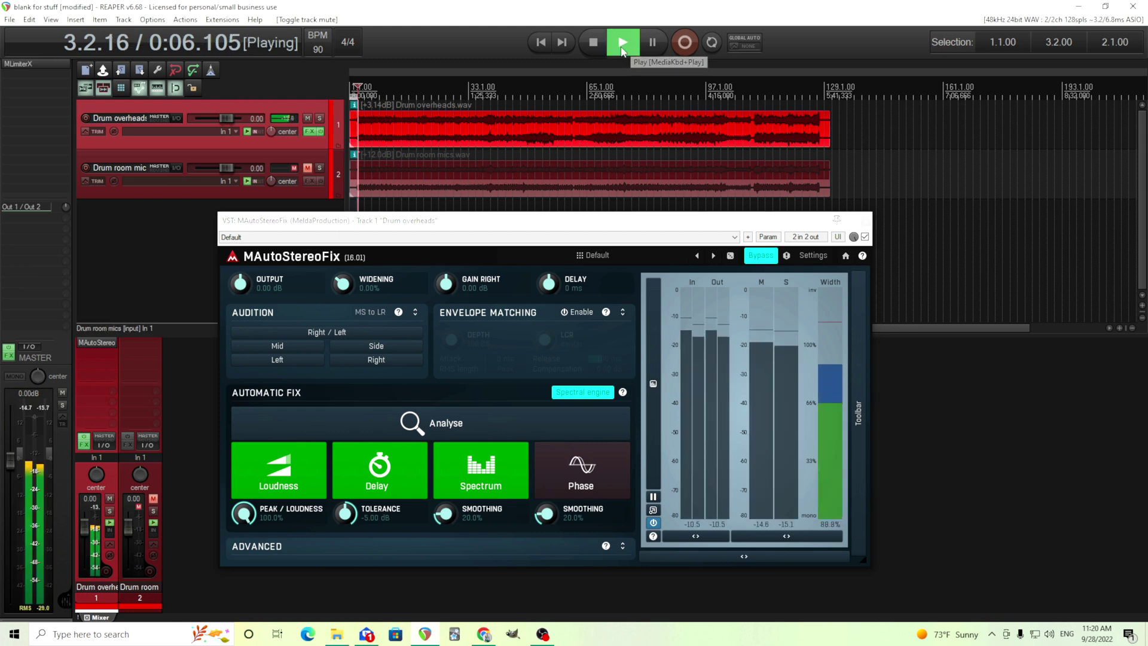
left_click(588, 45)
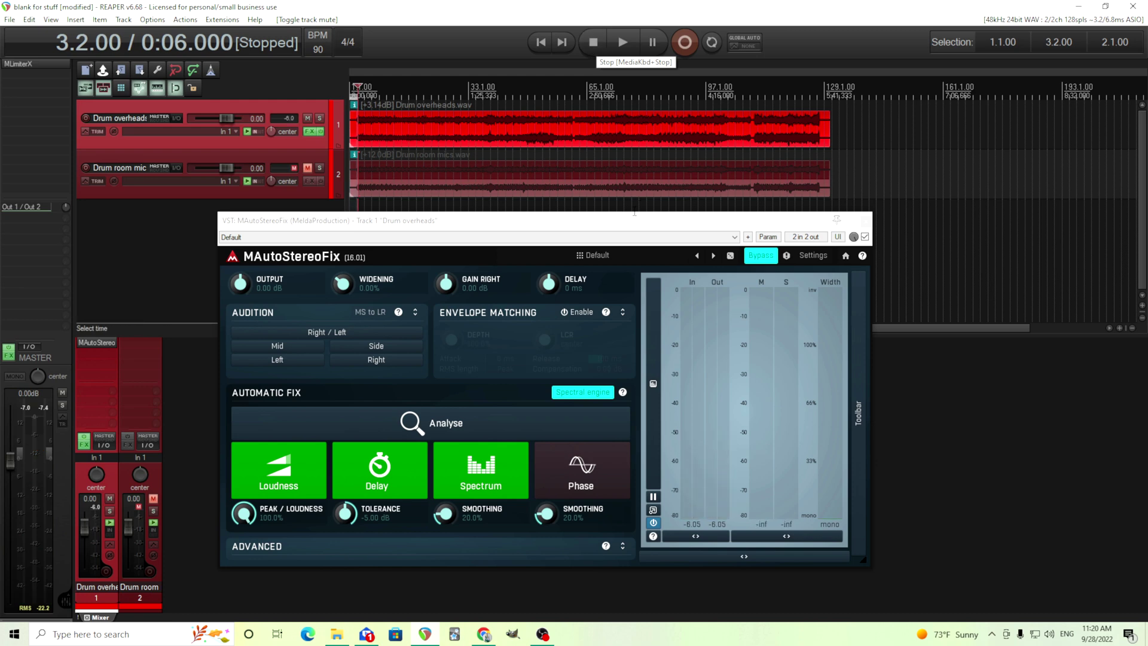
Take MAutoStereoFix out of bypass and turn off its Loudness, Delay and Spectrum automatic fixes.
left_click_drag(615, 226, 695, 183)
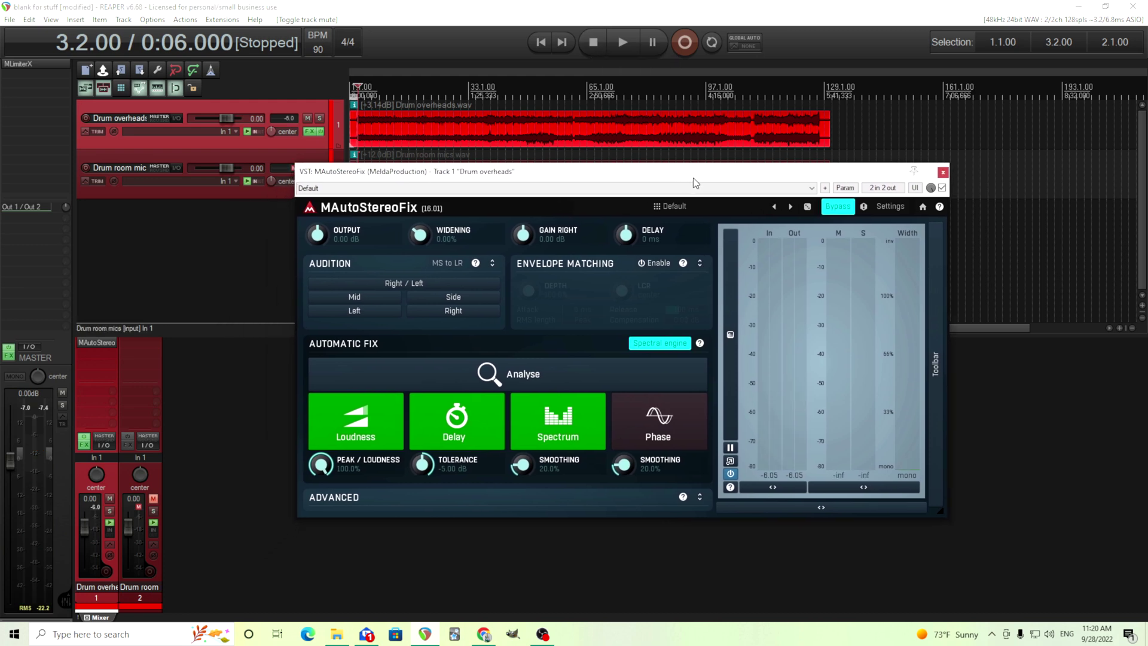
left_click(837, 206)
left_click(352, 432)
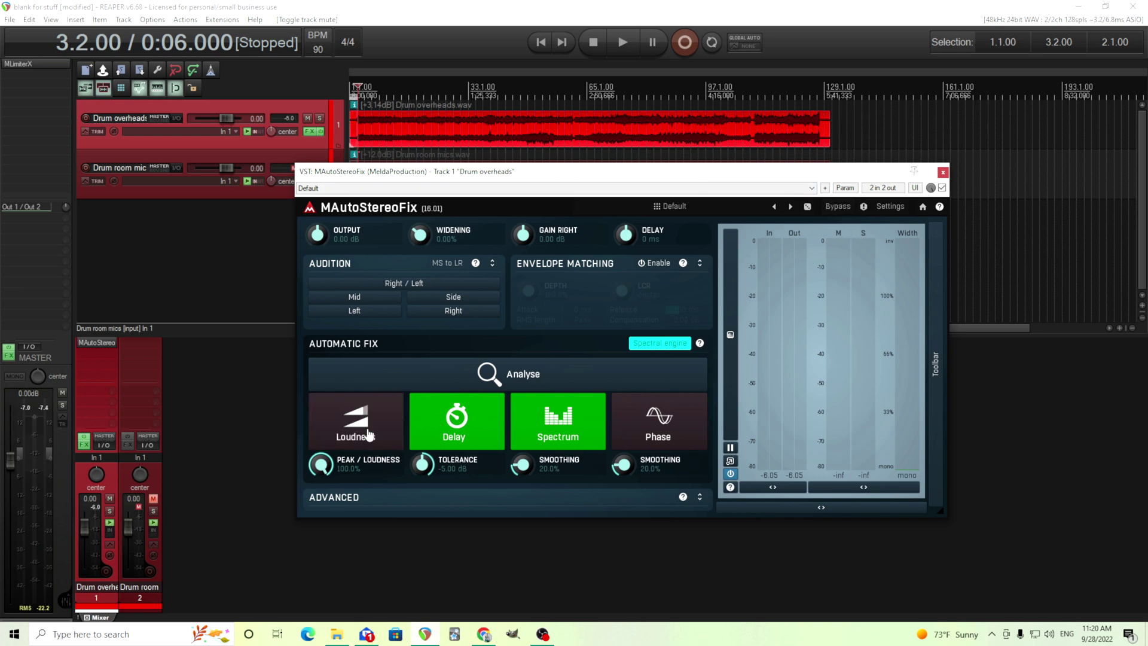
left_click(469, 433)
left_click(571, 441)
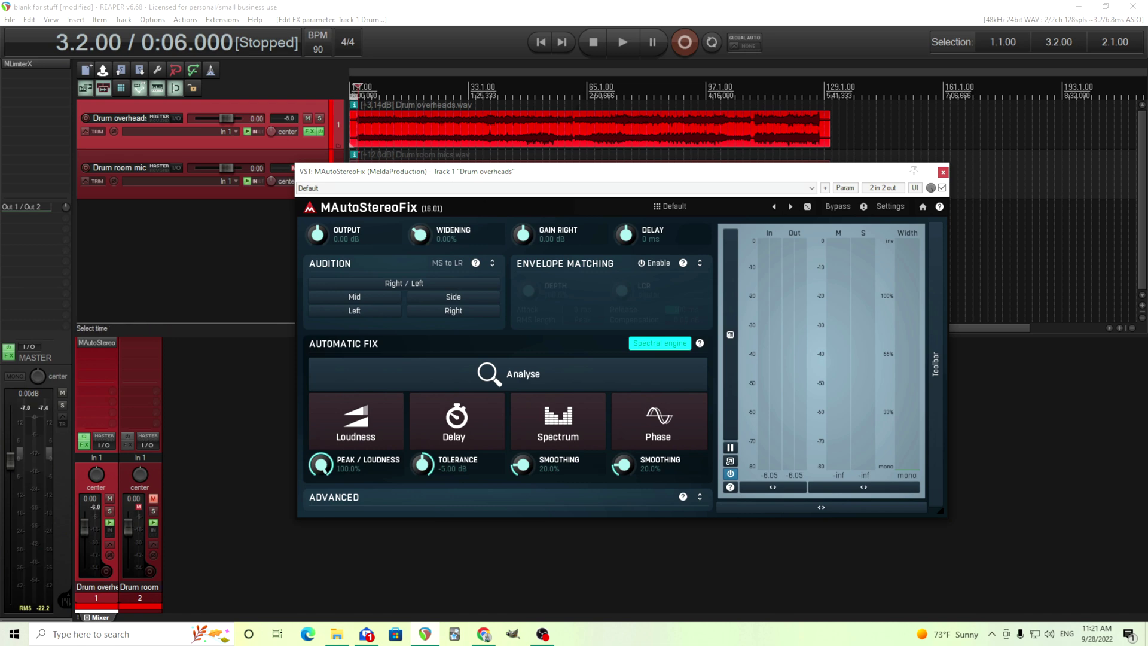
Try Widening at 158.4% and at Mono during playback, and reset it to 0.00%.
left_click(618, 49)
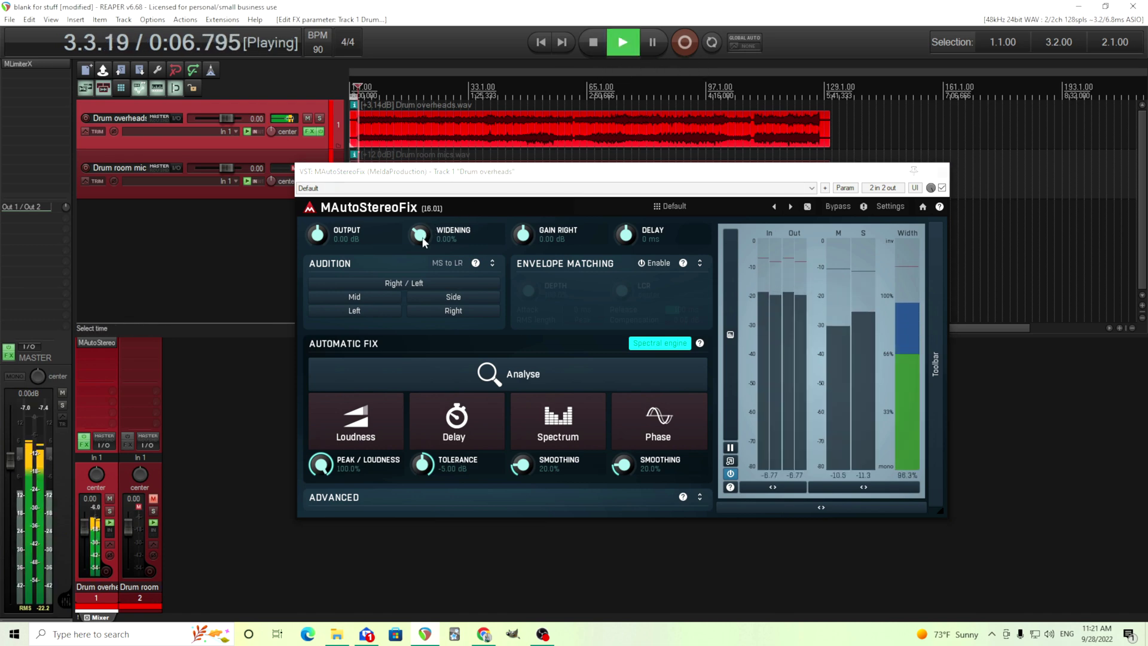
left_click_drag(420, 234, 420, 173)
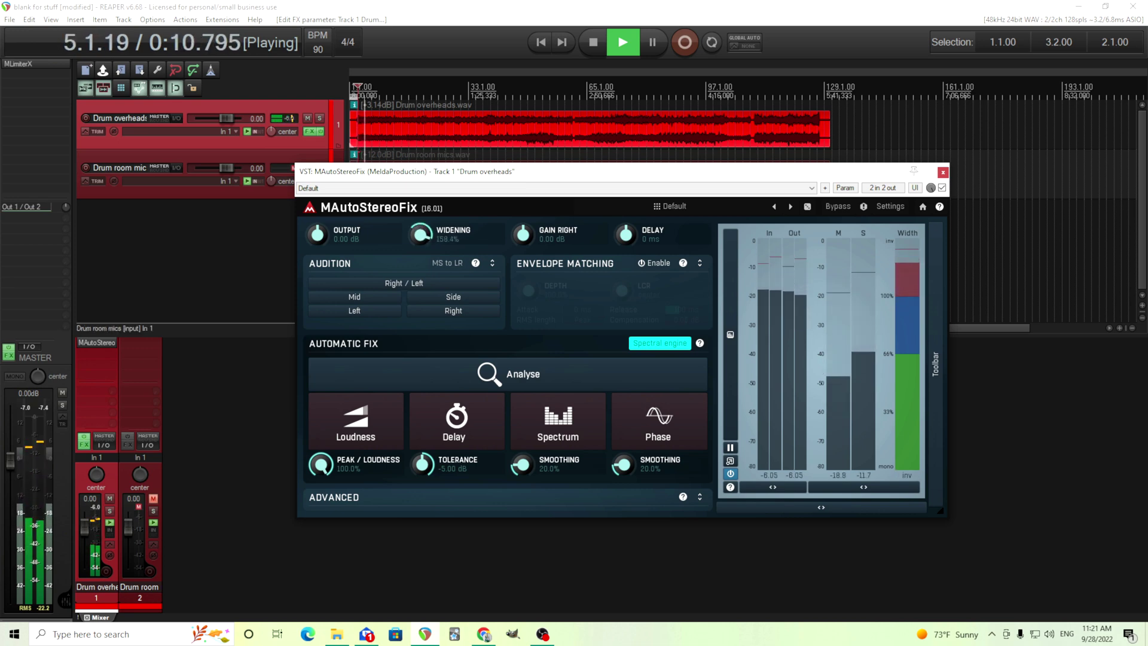
left_click_drag(420, 235, 420, 311)
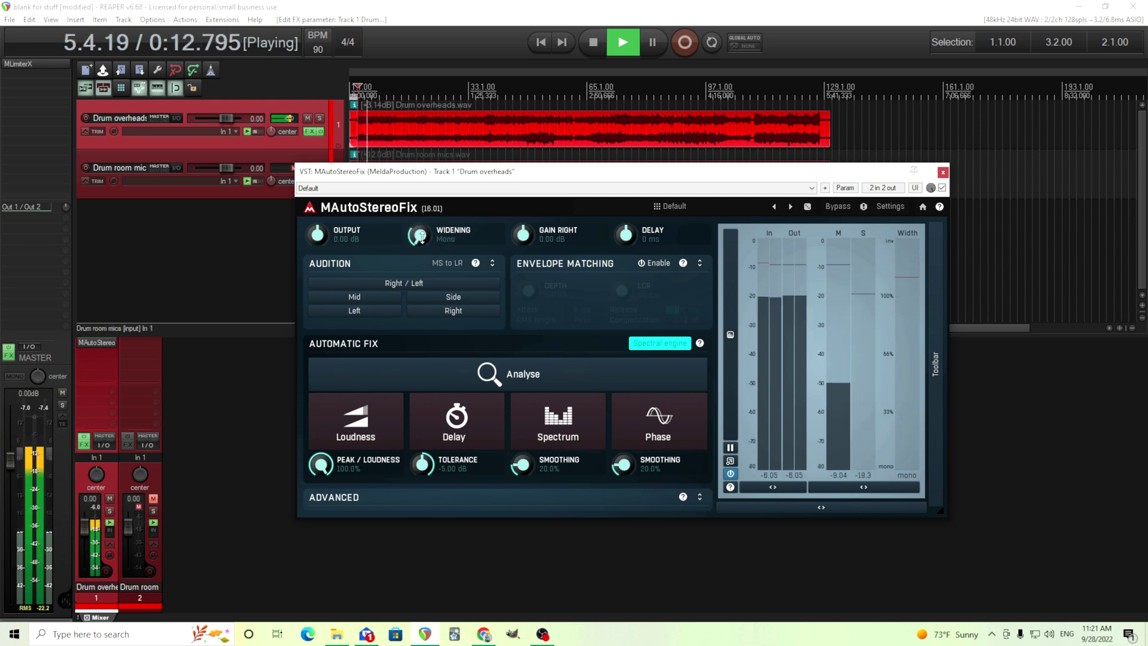
left_click_drag(421, 236, 421, 203)
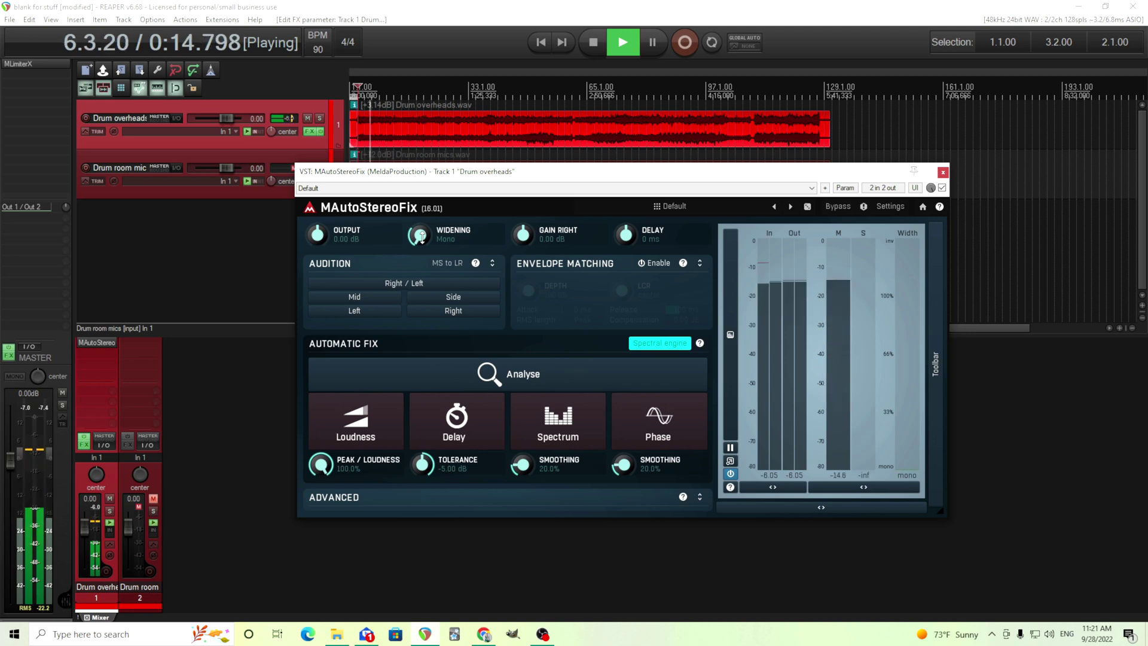
left_click(589, 45)
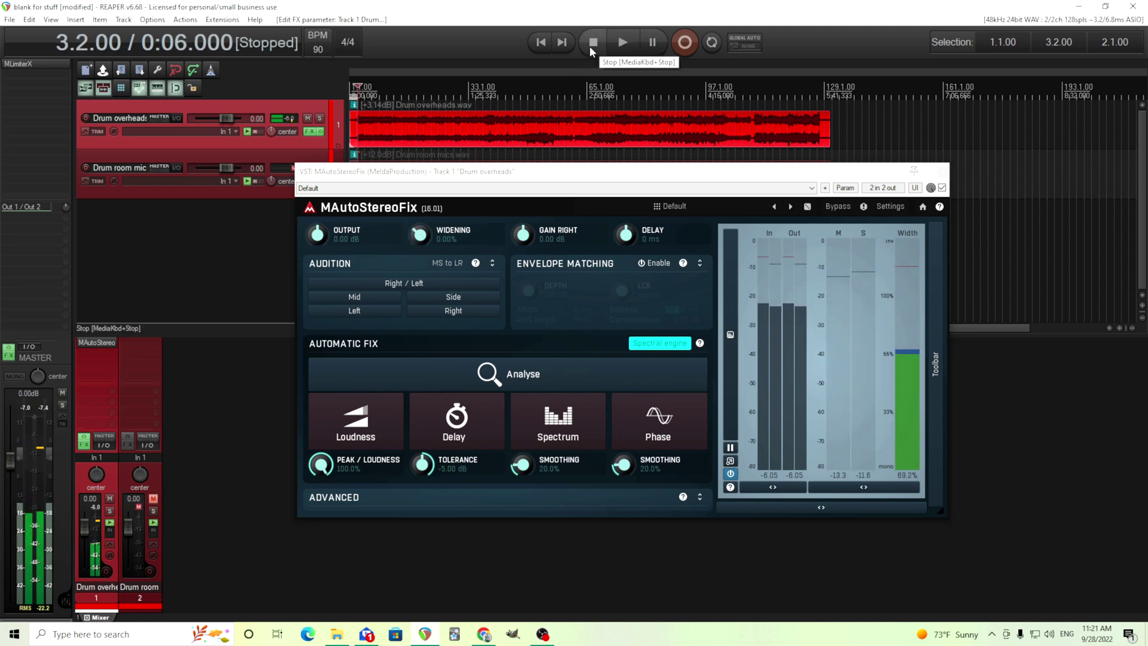
left_click(422, 245)
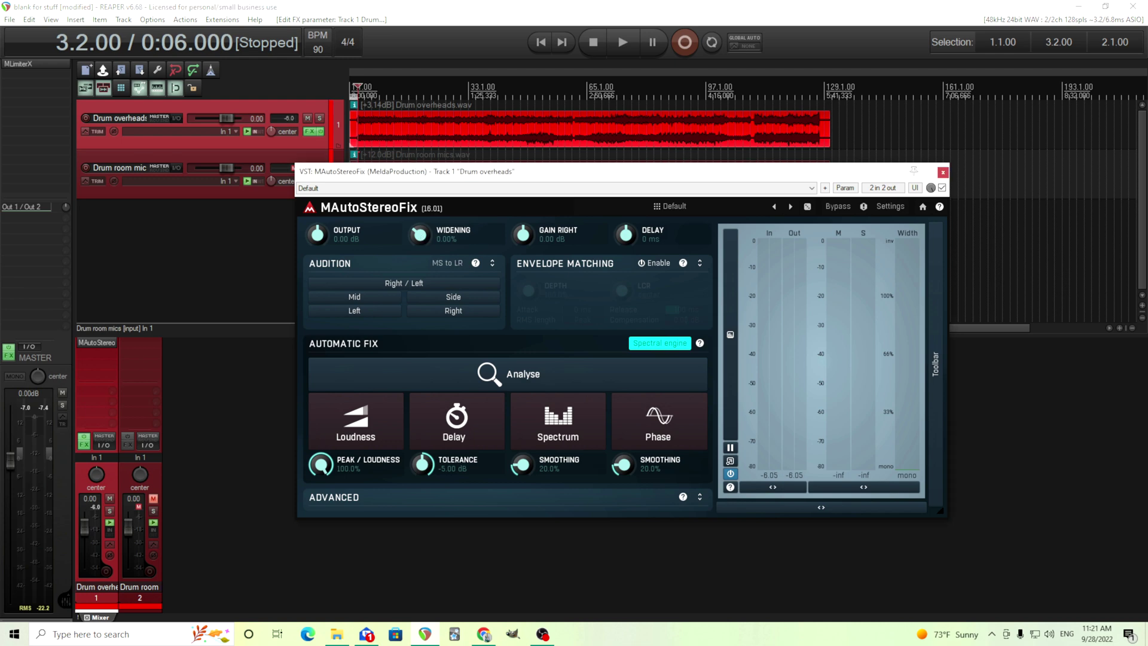
double_click(420, 234)
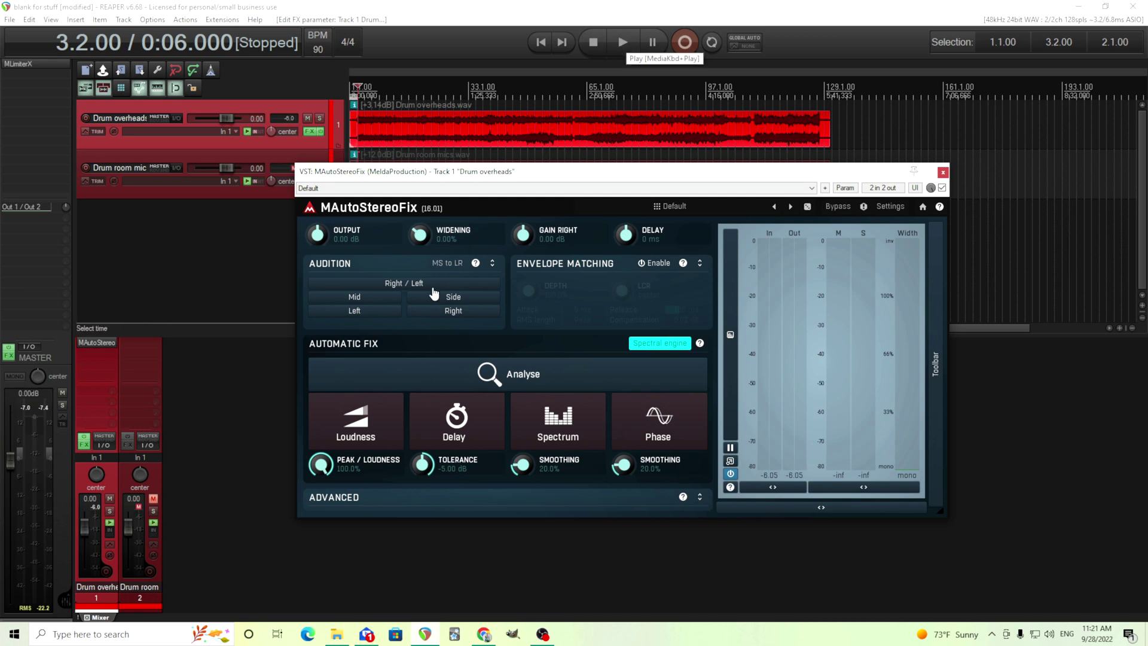
Play the overheads and compare the normal channel order with the Right / Left audition swap, ending with the swap off.
left_click(620, 35)
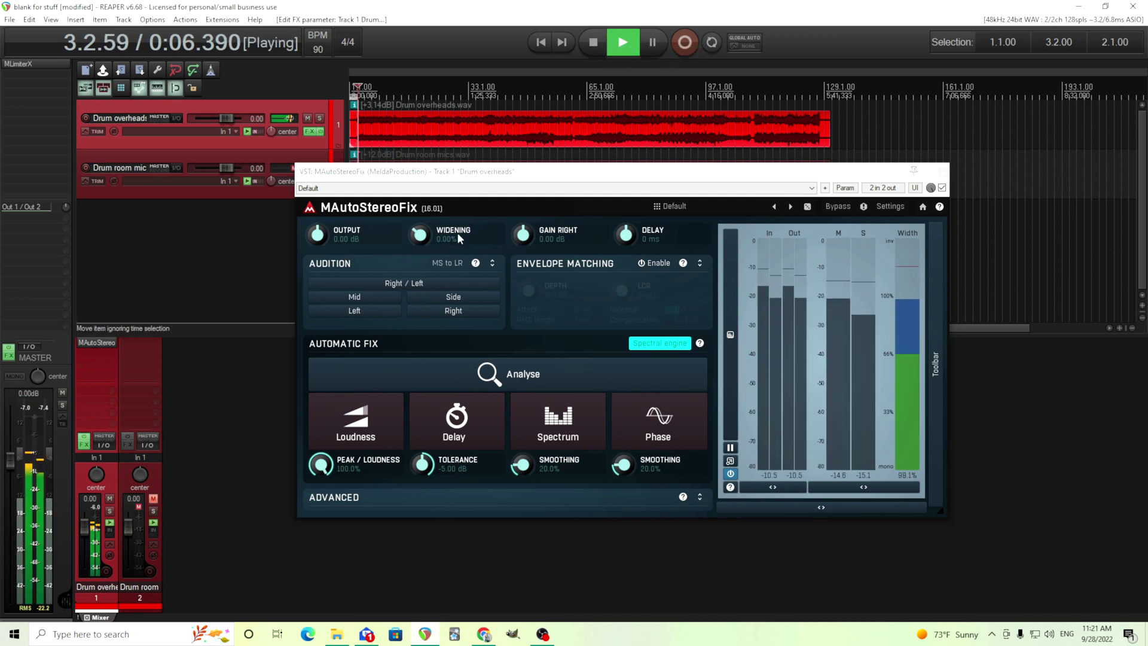
left_click(410, 285)
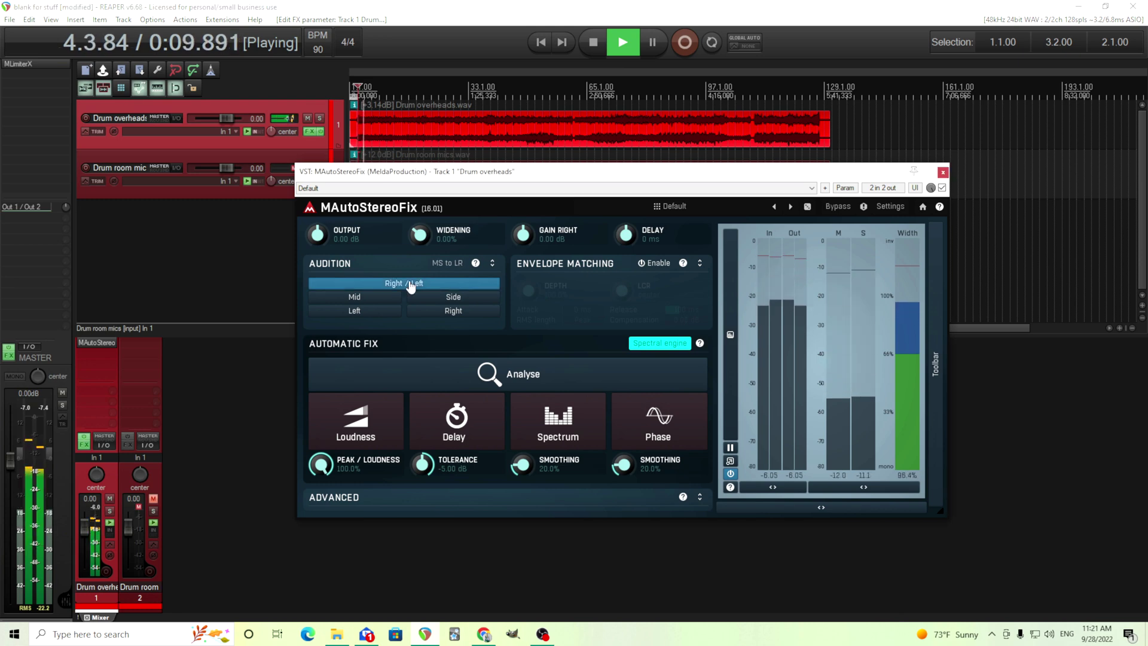
left_click(410, 284)
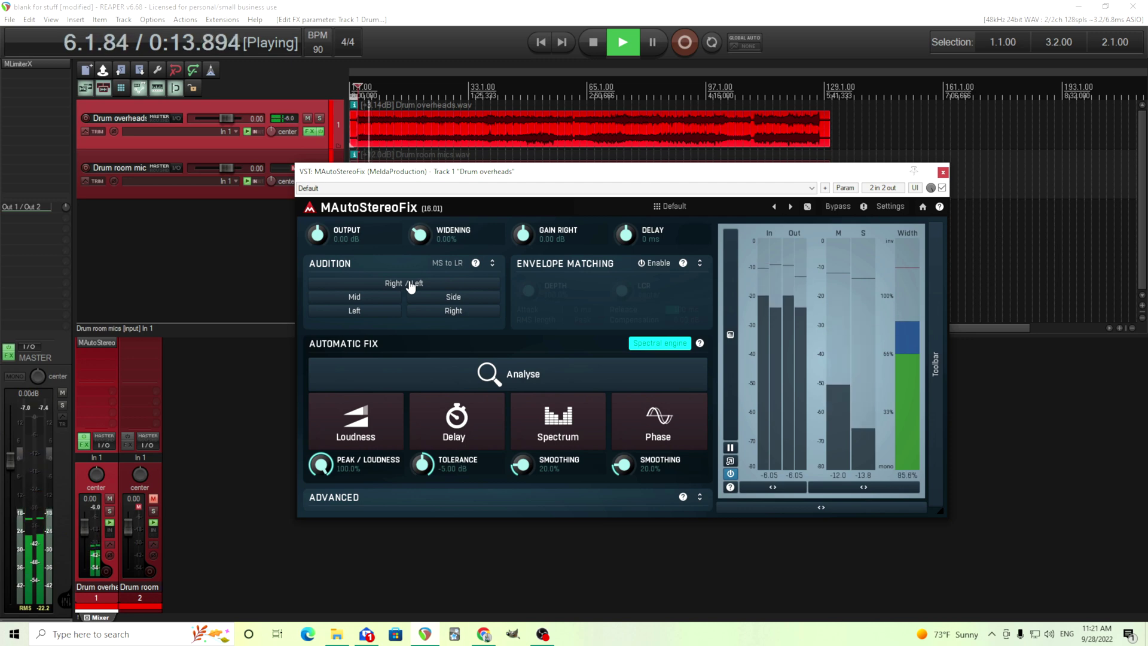
left_click(410, 285)
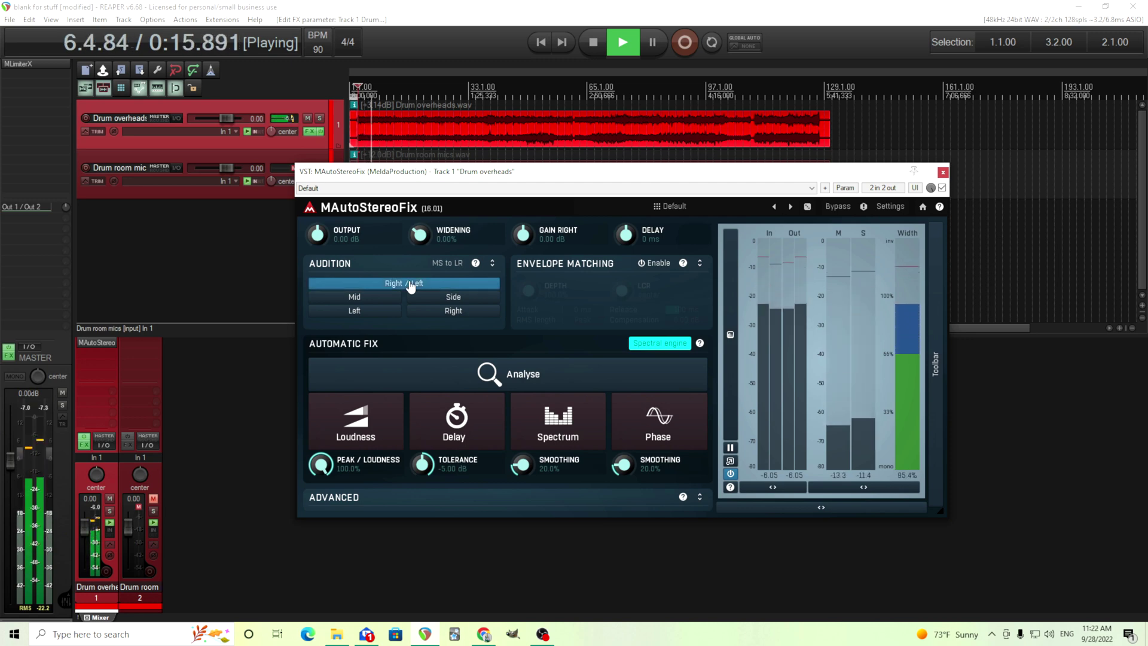
left_click(410, 286)
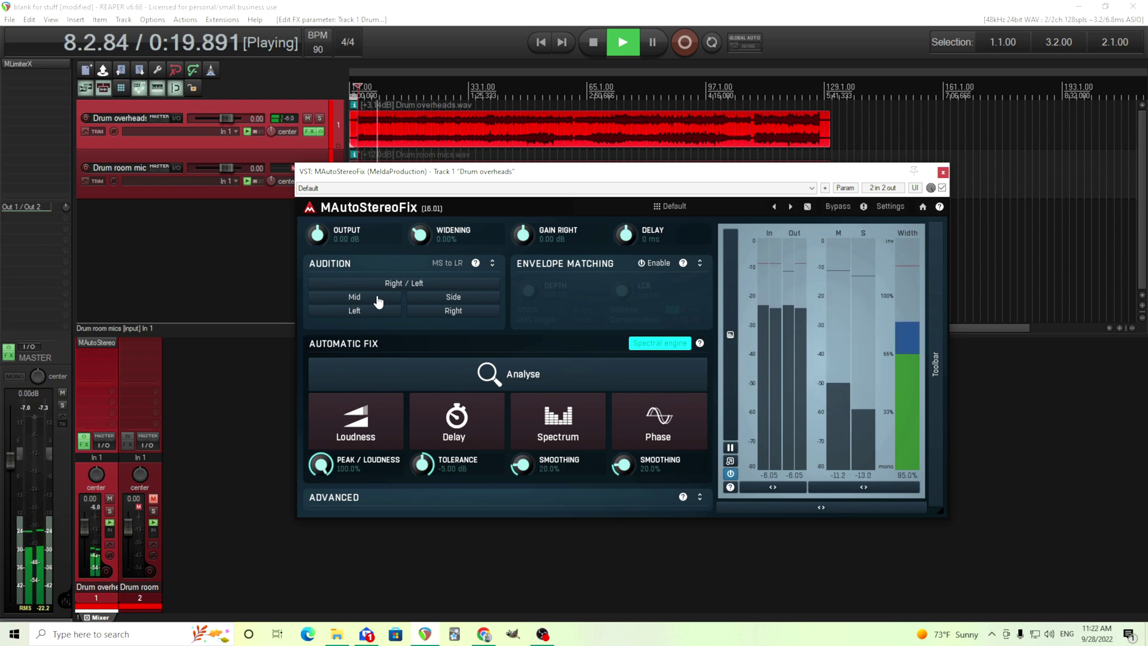
Audition only the Mid signal and only the Side signal of the overheads, turning each off again.
left_click(379, 299)
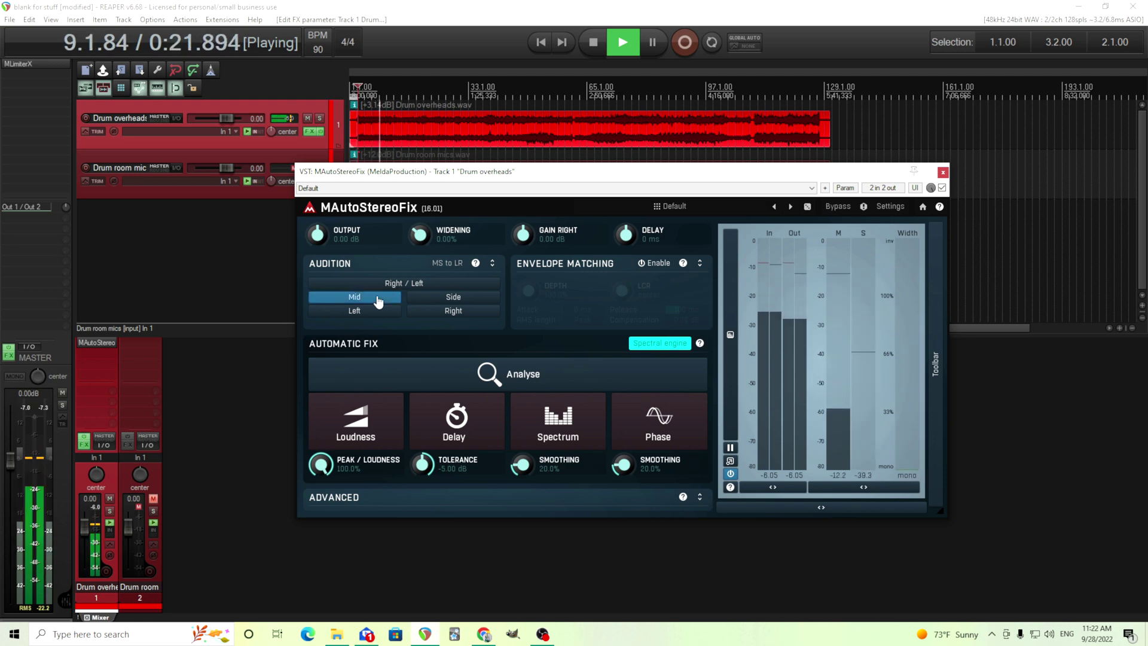
left_click(378, 299)
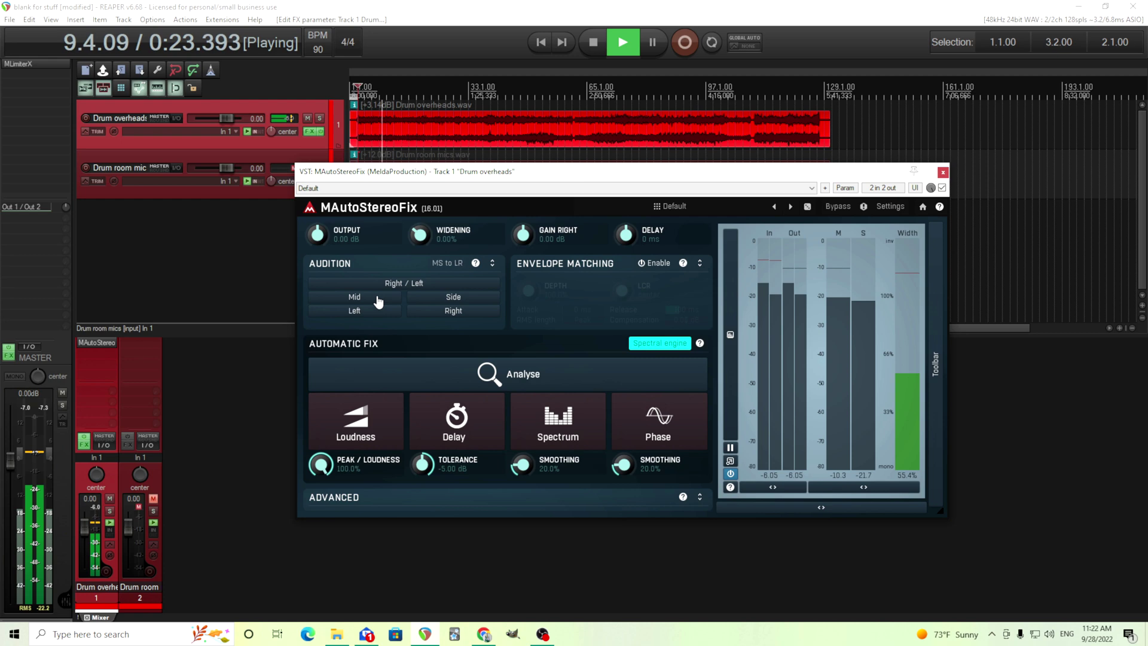
left_click(446, 298)
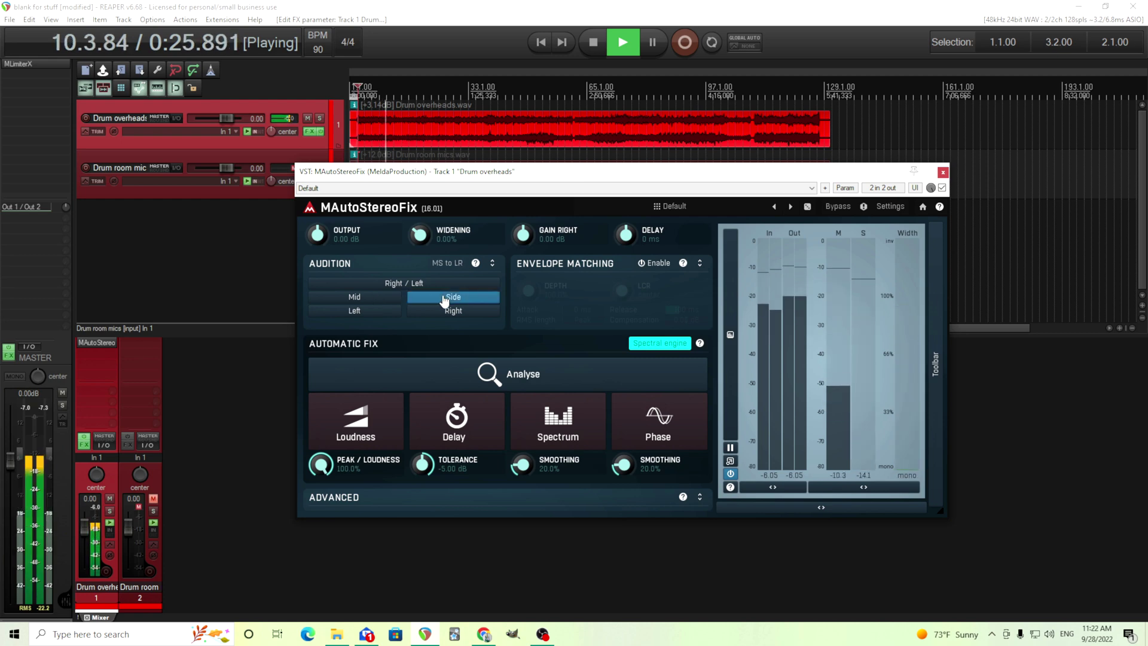
left_click(445, 298)
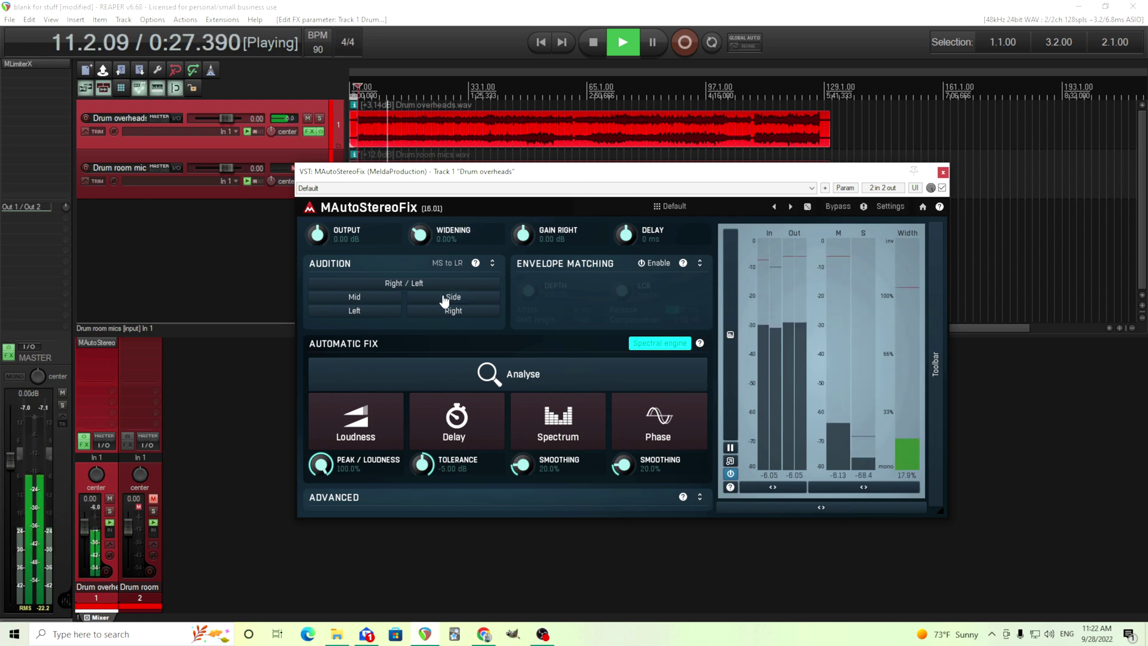
Audition the Left and Right channels of the overheads individually, and end with playback stopped and both auditions off.
left_click(375, 312)
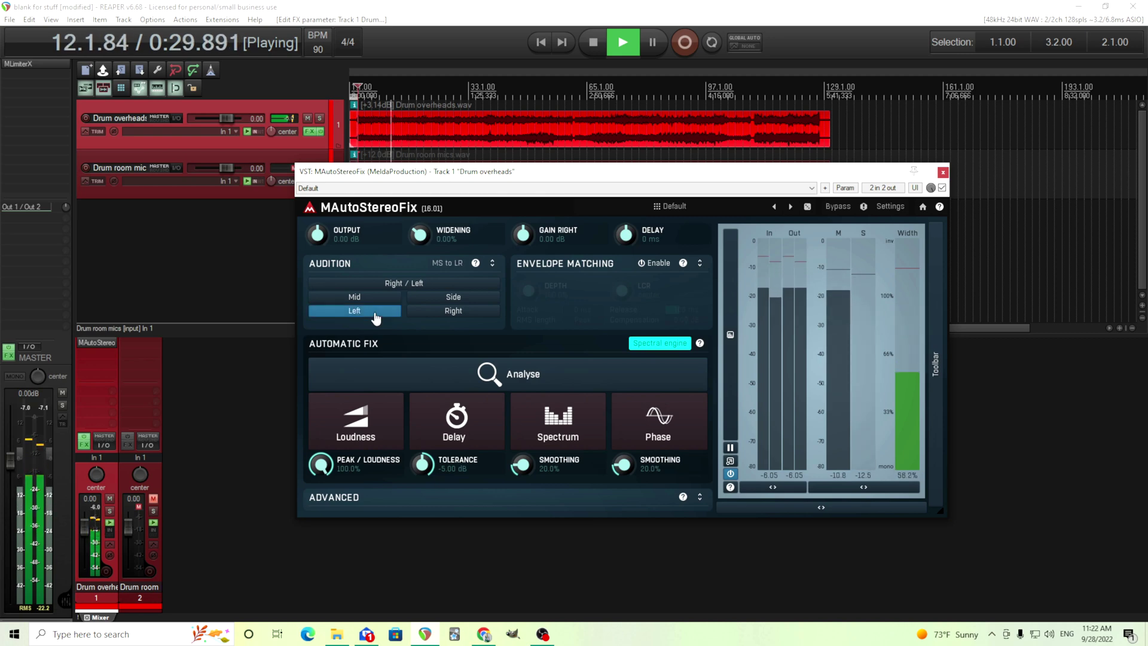
left_click(439, 315)
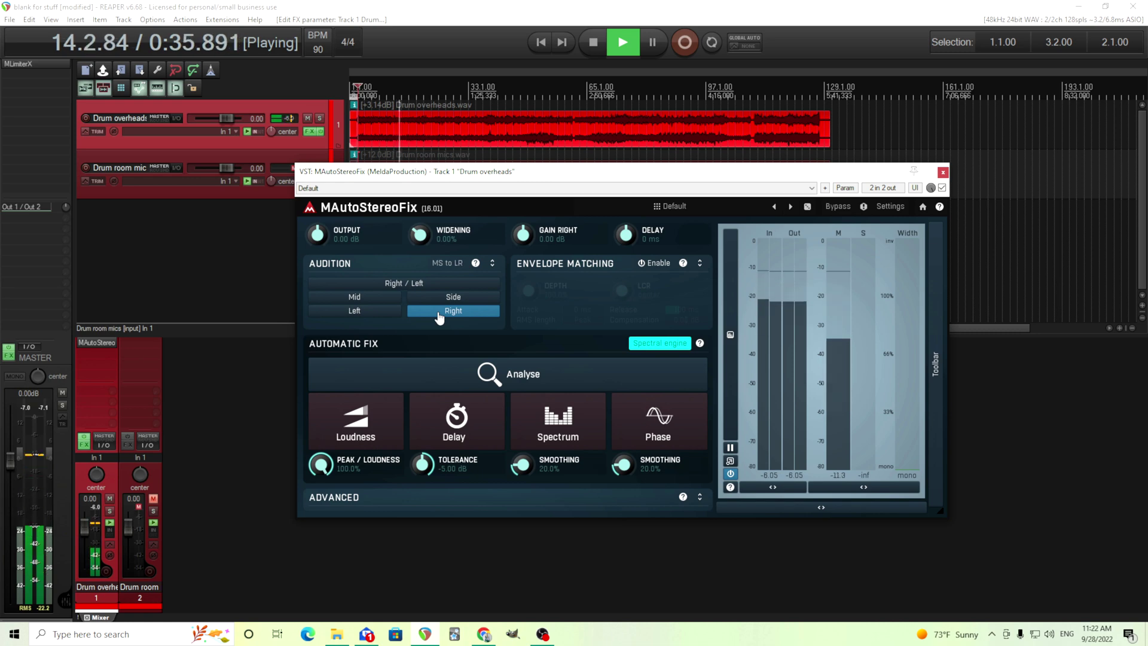
left_click(440, 316)
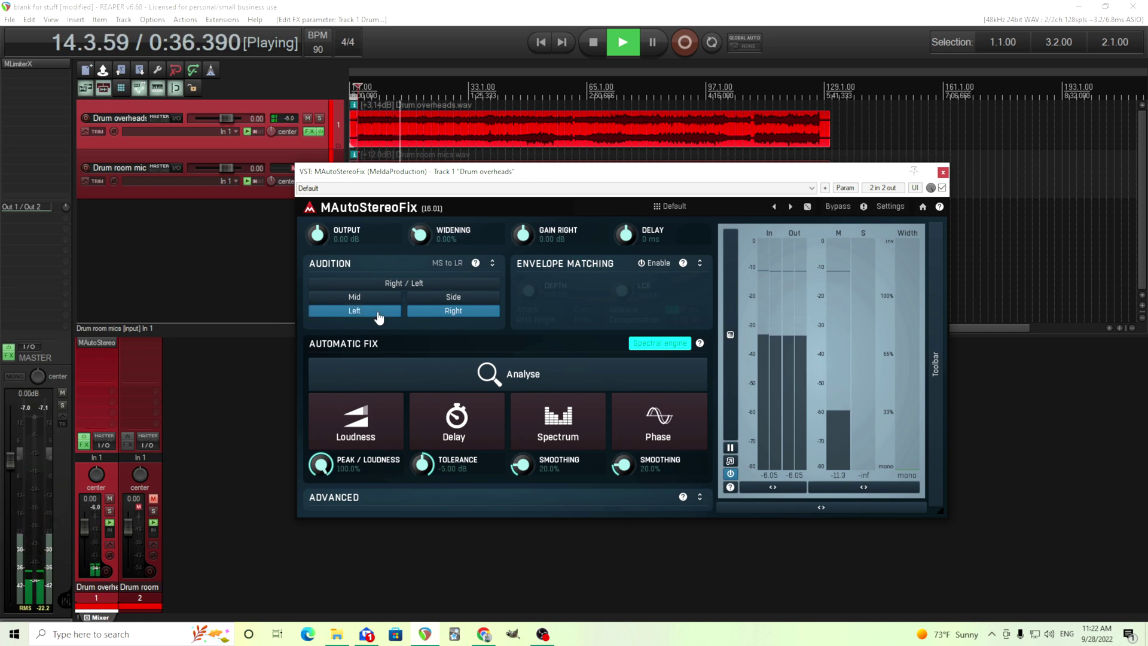
left_click(455, 315)
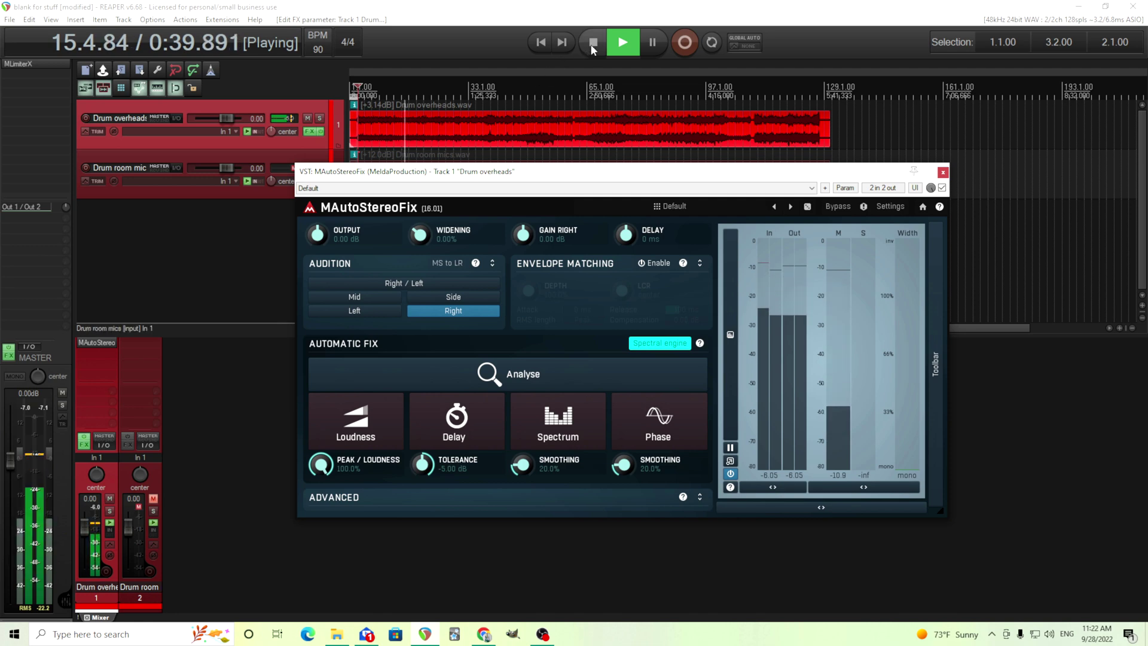
left_click(592, 44)
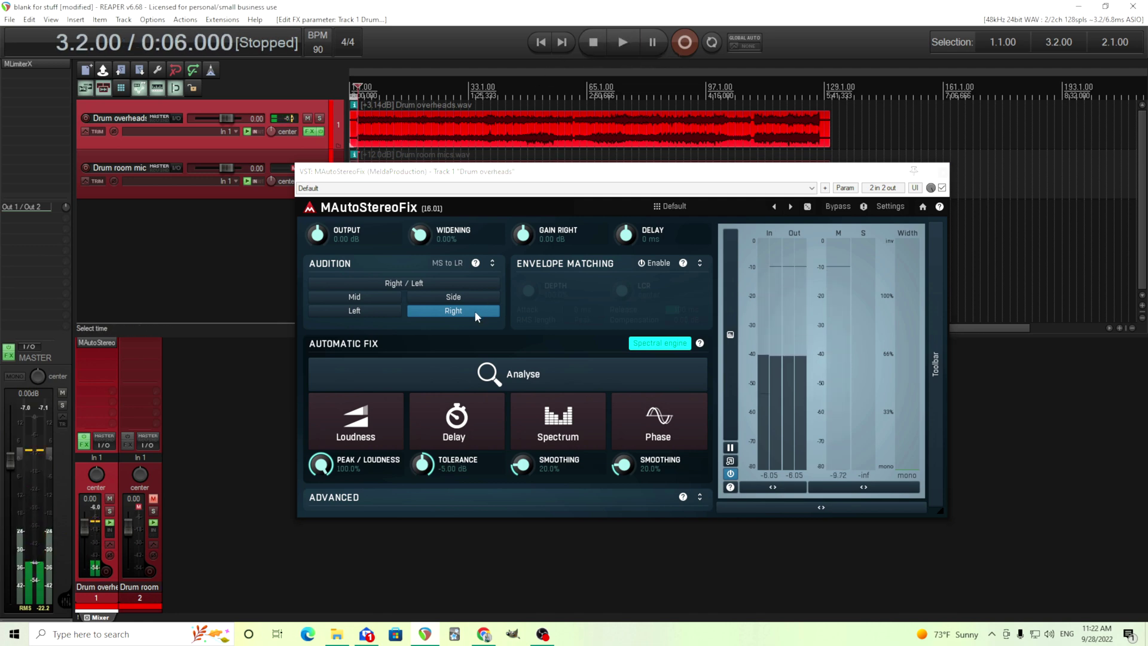
left_click(473, 312)
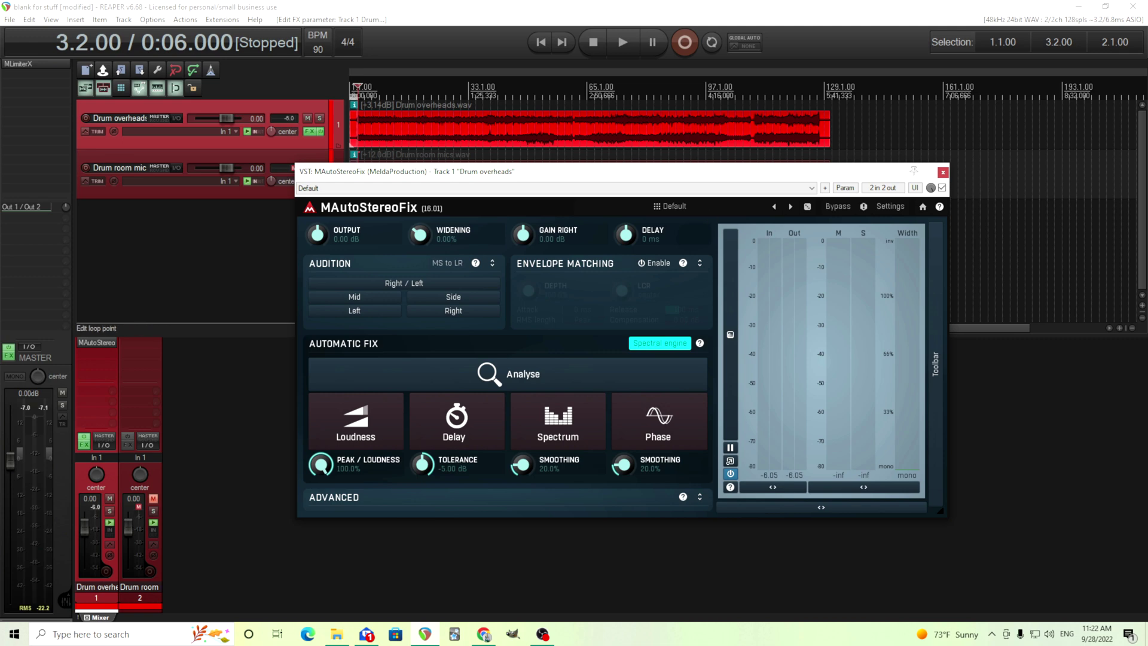
Raise Gain Right to +1.44 dB during playback, compare it against bypass, and stop playback.
left_click(628, 53)
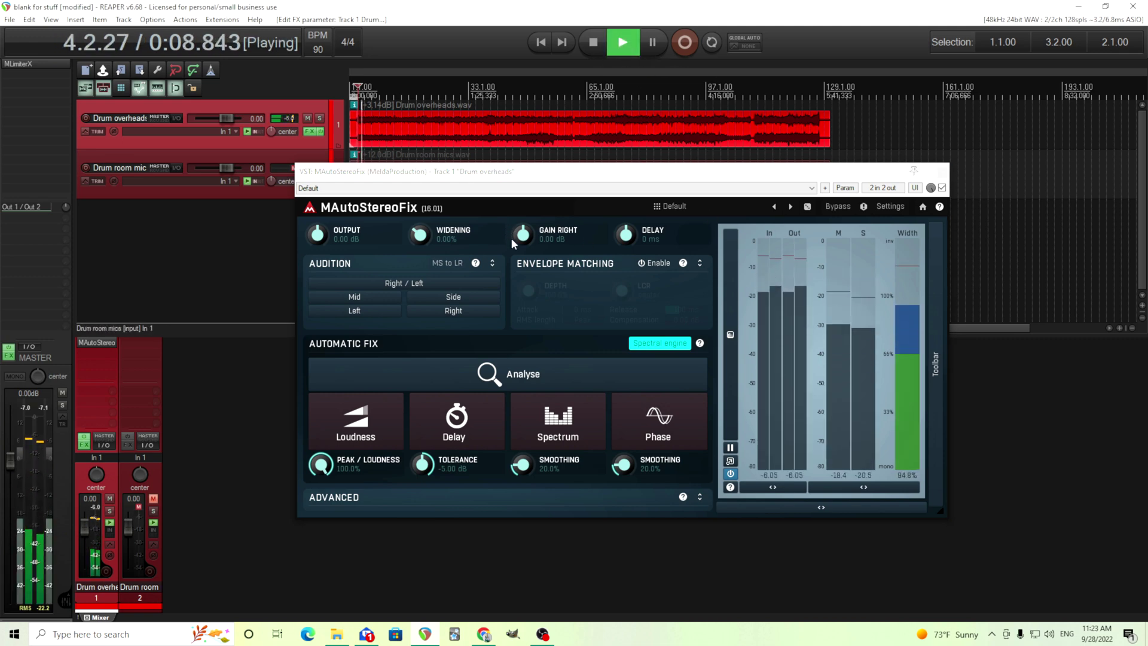
left_click_drag(523, 233, 523, 220)
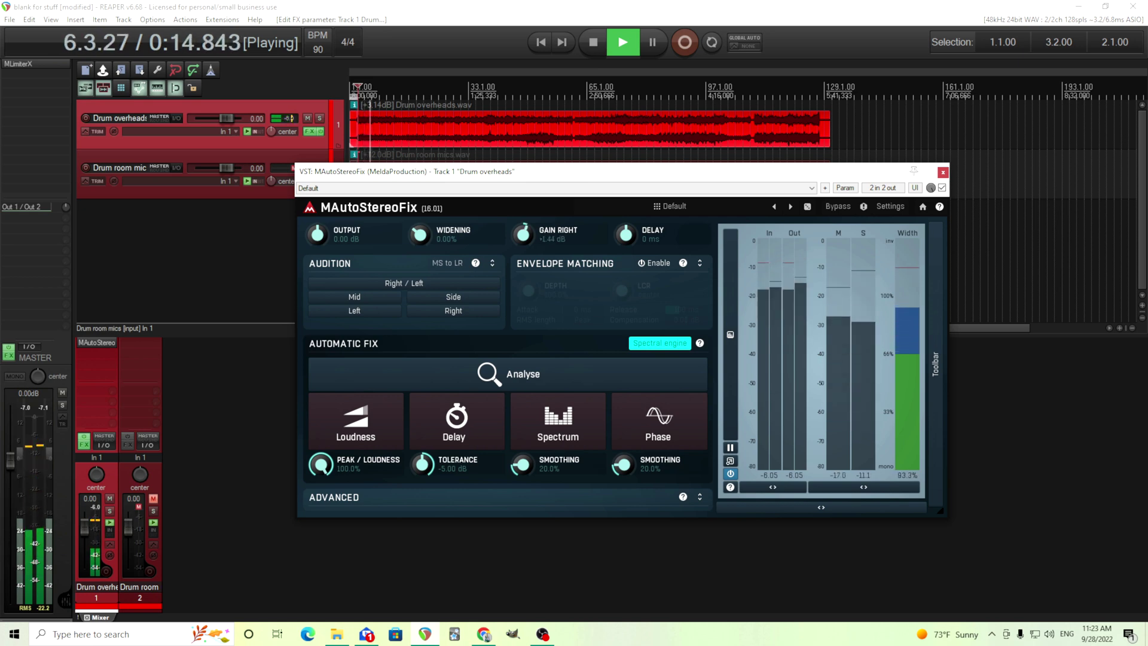
left_click(838, 206)
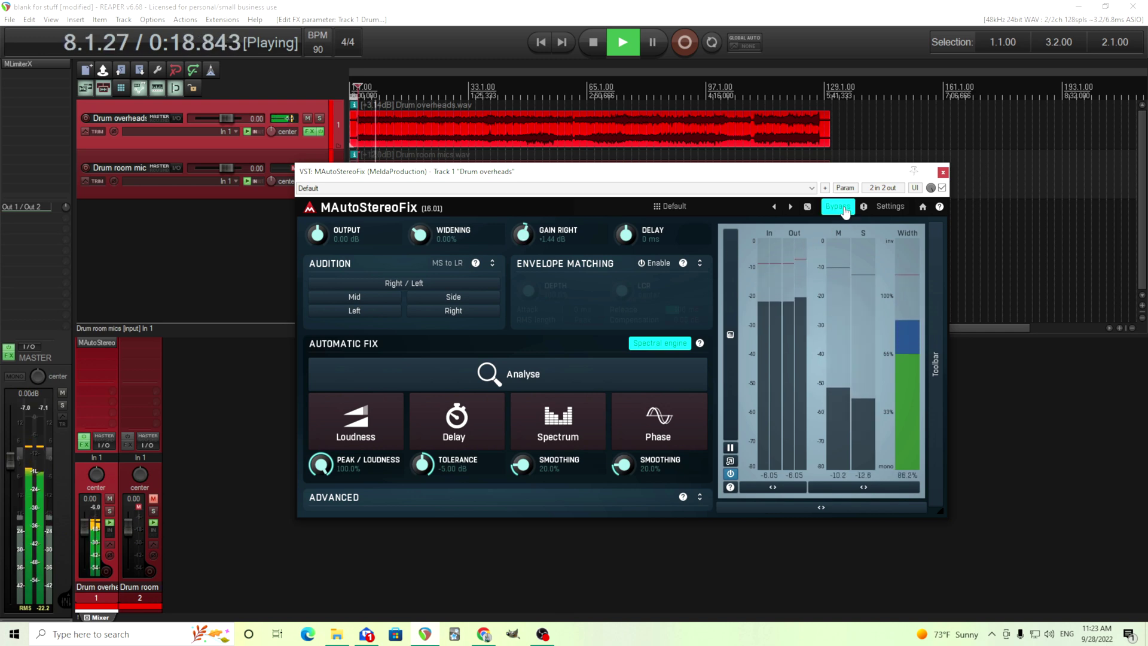
left_click(842, 208)
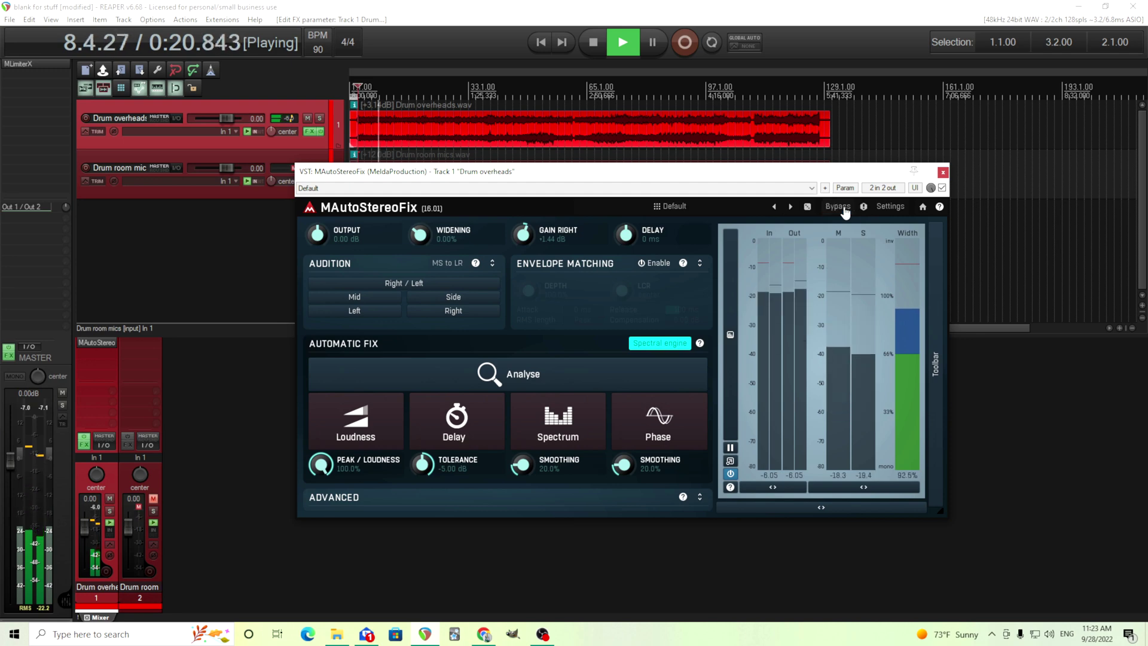
left_click(595, 47)
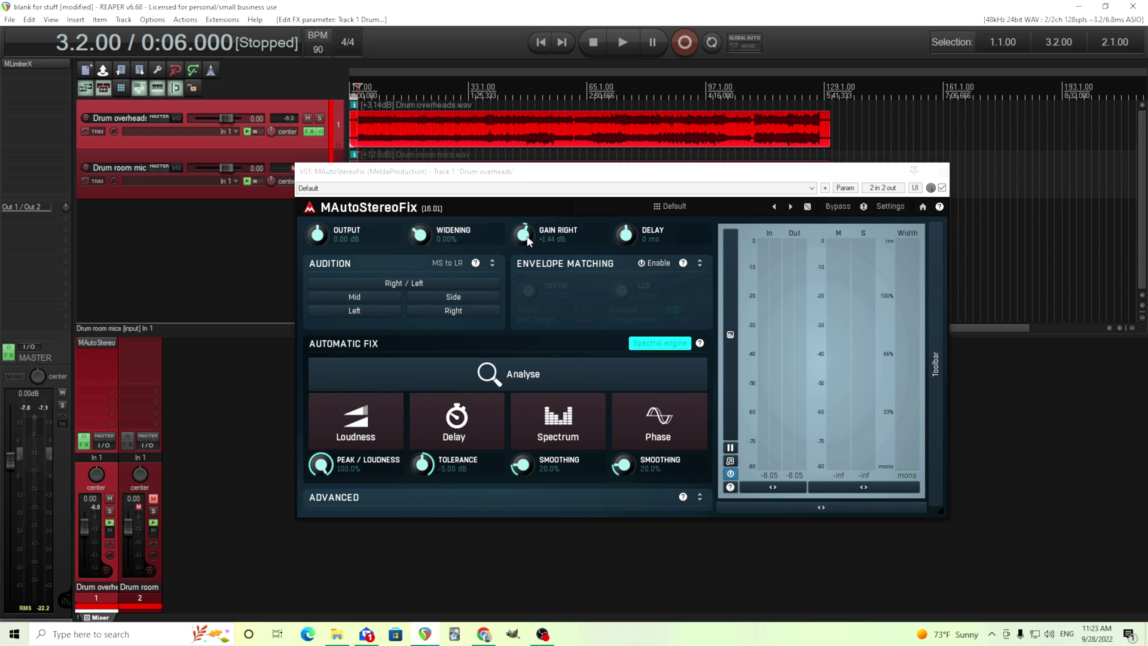
Audition the overheads with Gain Right lowered to -7.38 dB, stop playback, and reset Gain Right to 0.00 dB.
left_click(621, 42)
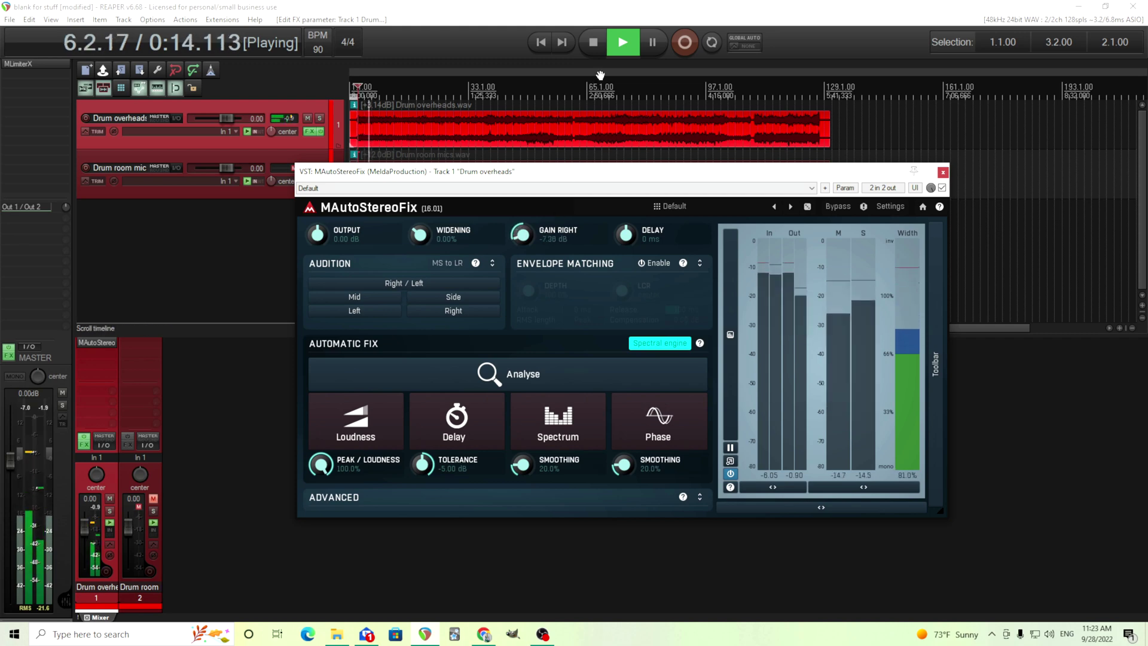
left_click(593, 43)
double_click(518, 236)
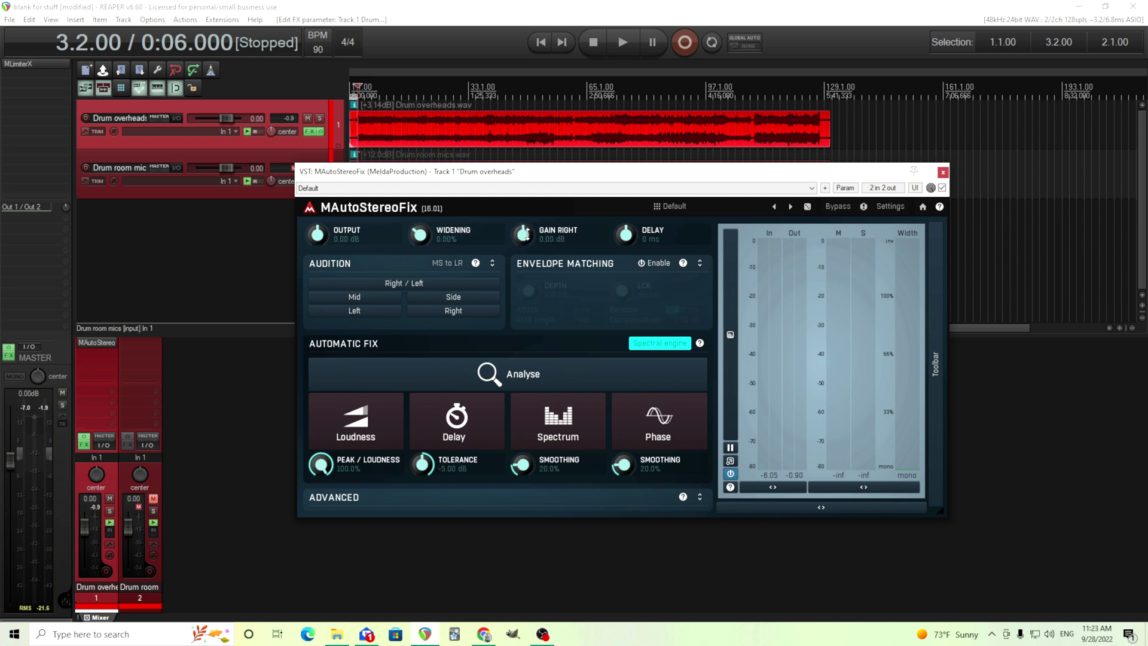
left_click_drag(523, 234, 523, 242)
double_click(523, 233)
Audition the overheads with Delay at -21 ms, stop playback, try a -4.3 ms setting, and reset Delay to 0 ms.
left_click(622, 42)
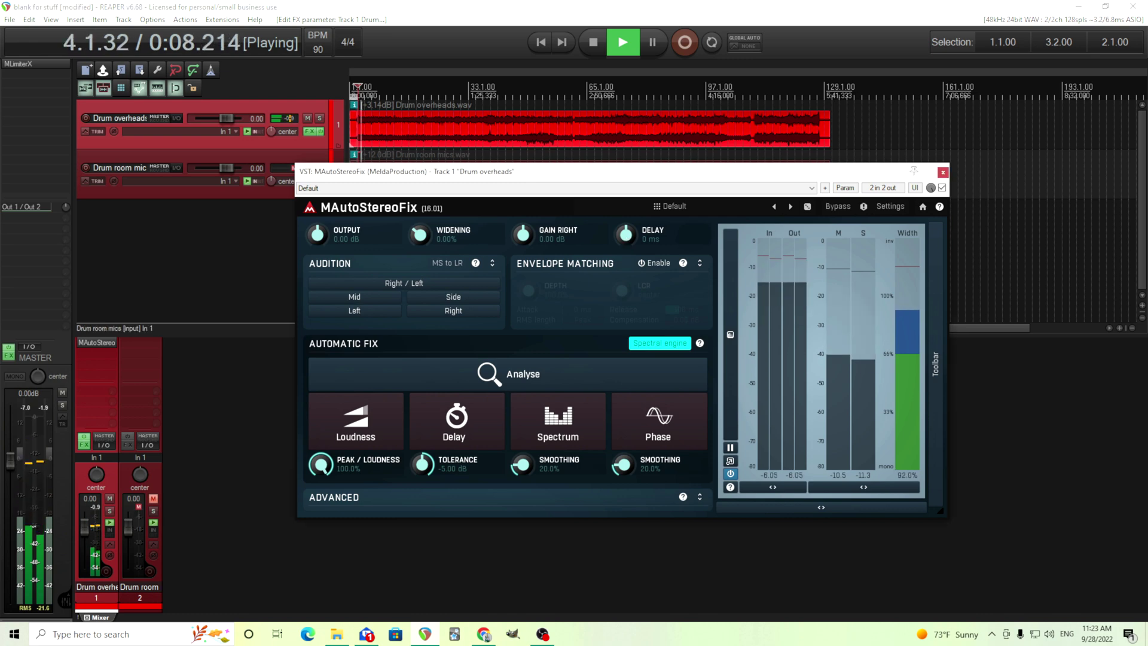
mouse_move(626, 235)
left_mouse_down()
mouse_move(626, 222)
mouse_move(625, 254)
left_mouse_up()
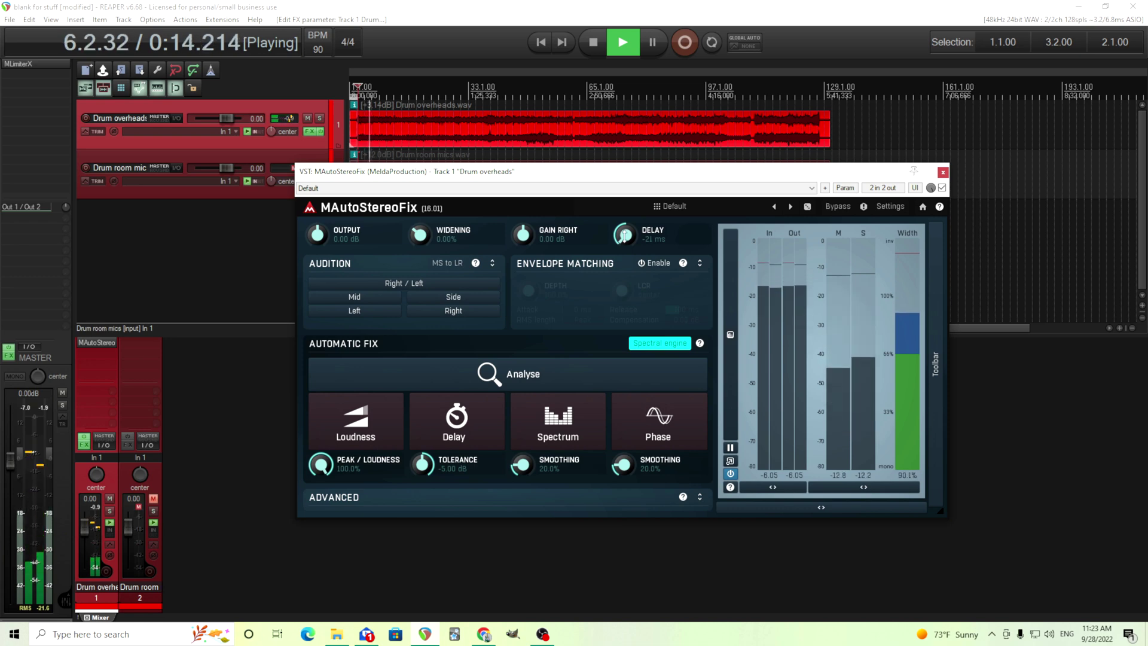
left_click(597, 47)
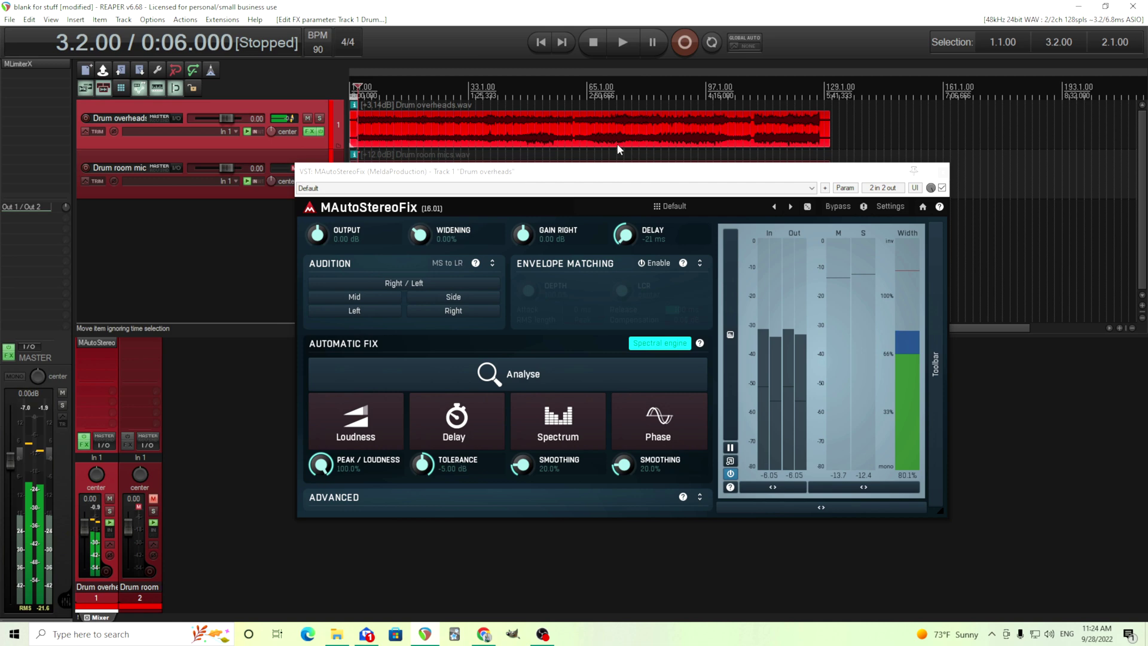
double_click(625, 233)
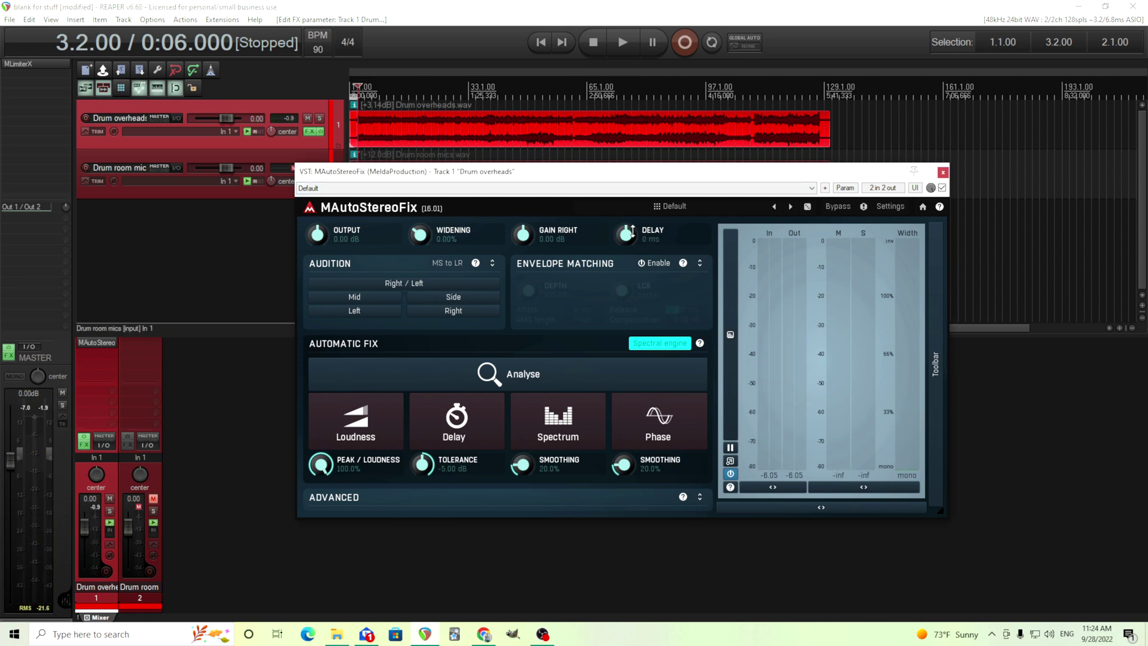
left_click_drag(626, 233, 631, 242)
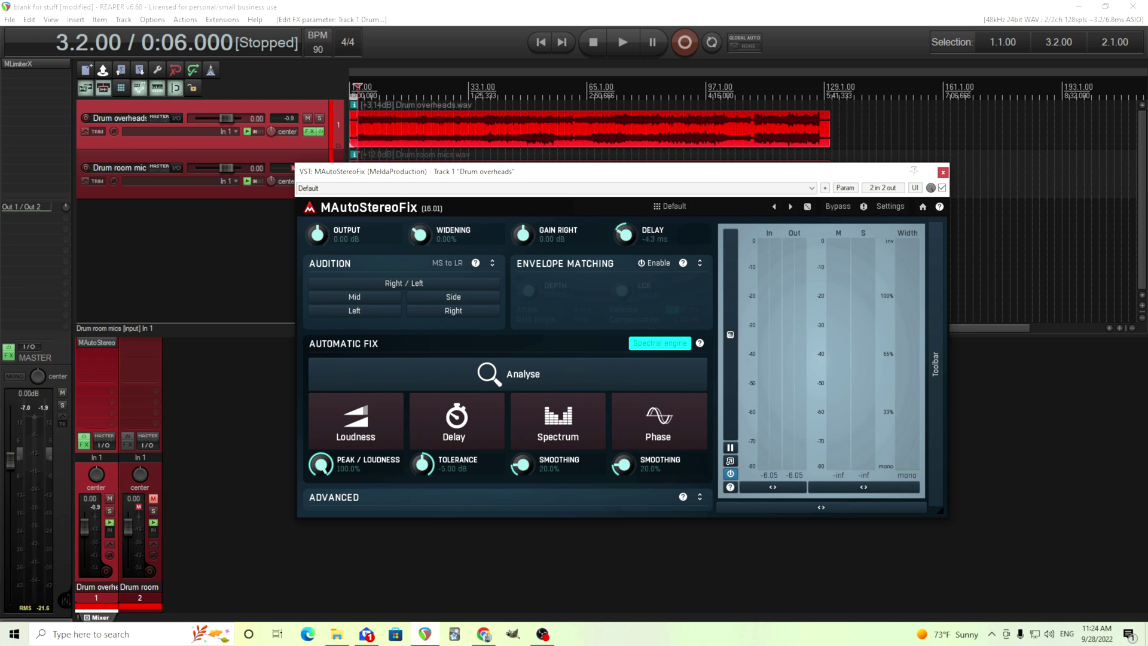
double_click(632, 232)
Switch Envelope Matching on and back off, and expand the Advanced settings.
left_click(661, 264)
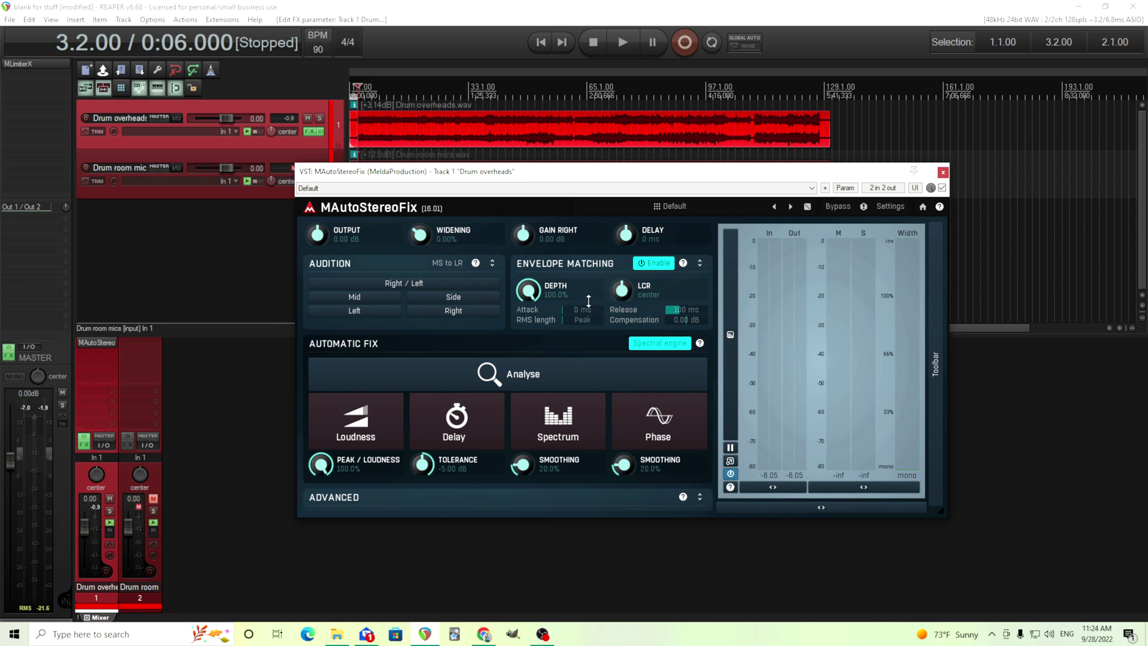
left_click(656, 263)
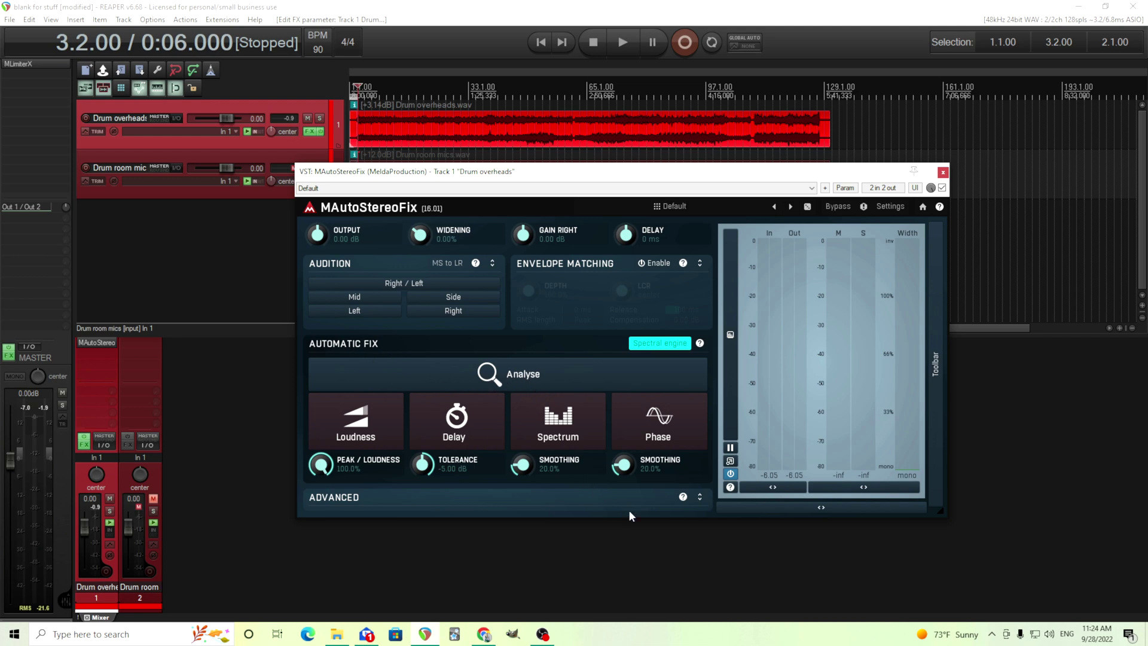
left_click(699, 498)
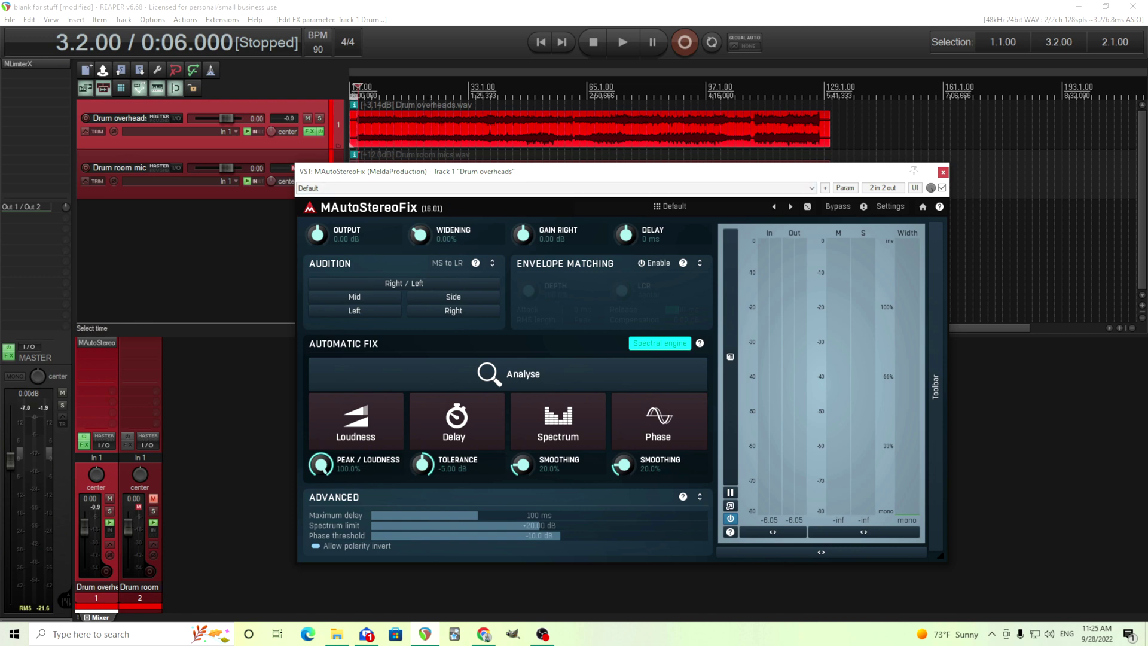
Analyse the overheads with Automatic Fix during playback from bar 23.1.00, and stop playback when the analysis is complete.
left_click(423, 89)
left_click(430, 90)
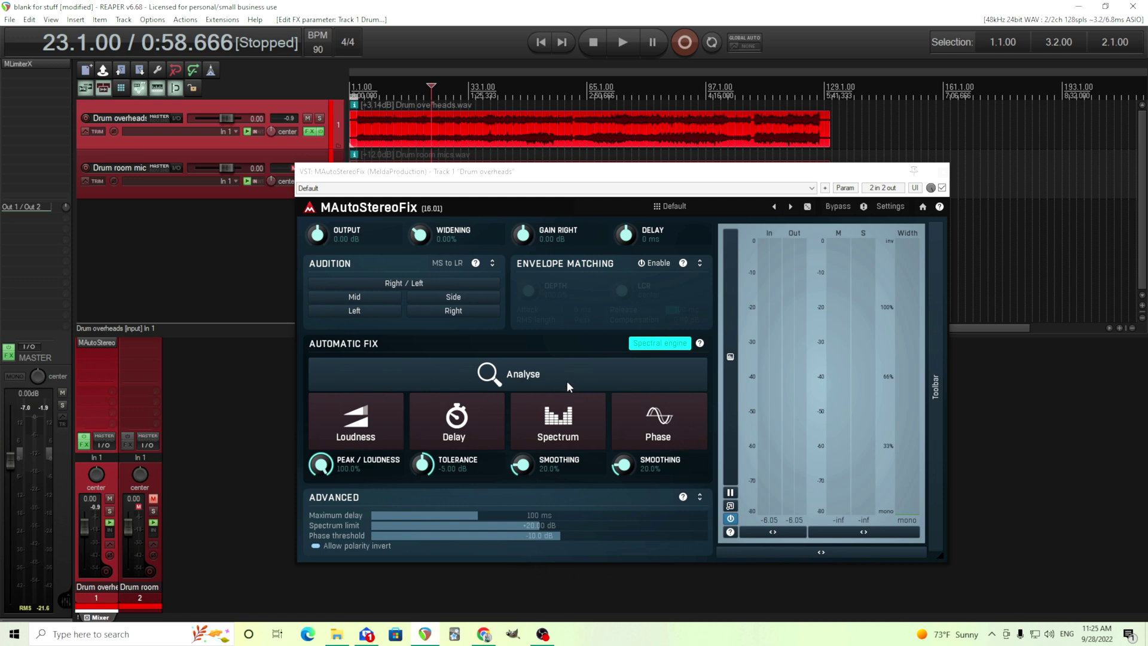
left_click(624, 42)
left_click(536, 375)
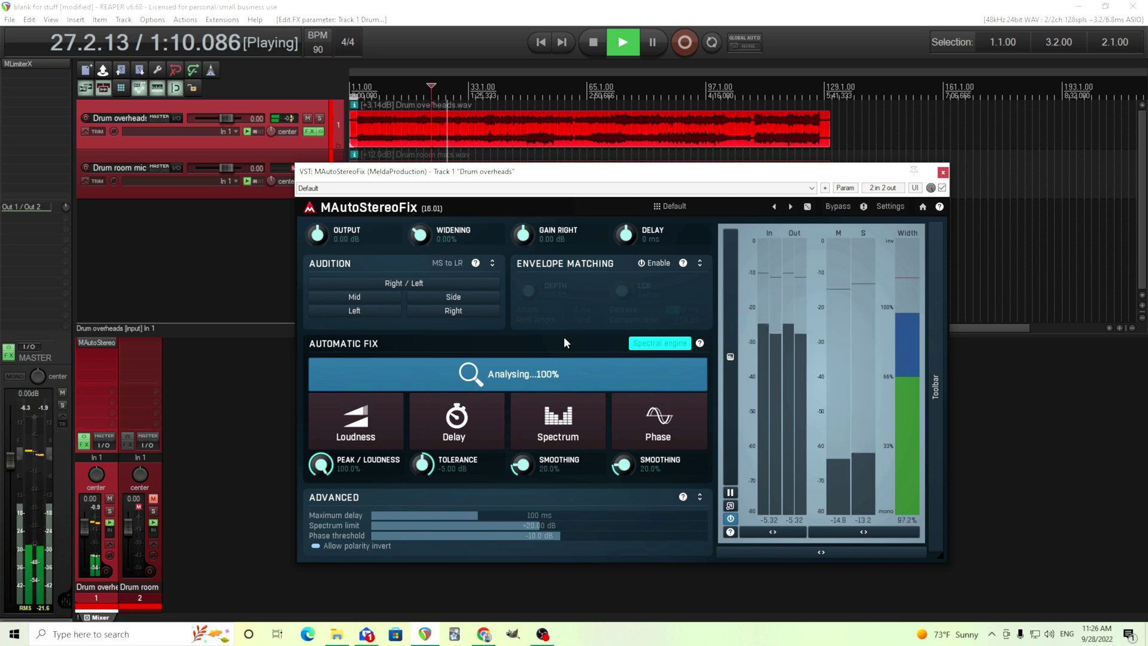
left_click(594, 43)
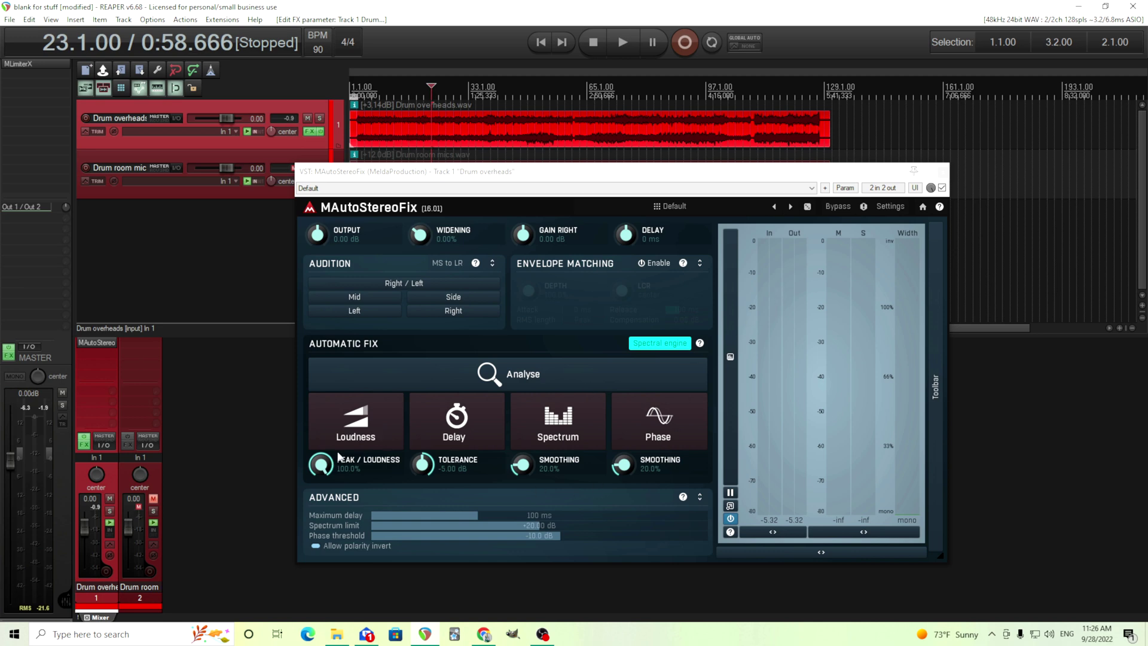
Try Peak / Loudness at 0%, restore it to 100%, and enable the Loudness fix during playback, comparing it against bypass before stopping.
left_click_drag(321, 465, 321, 532)
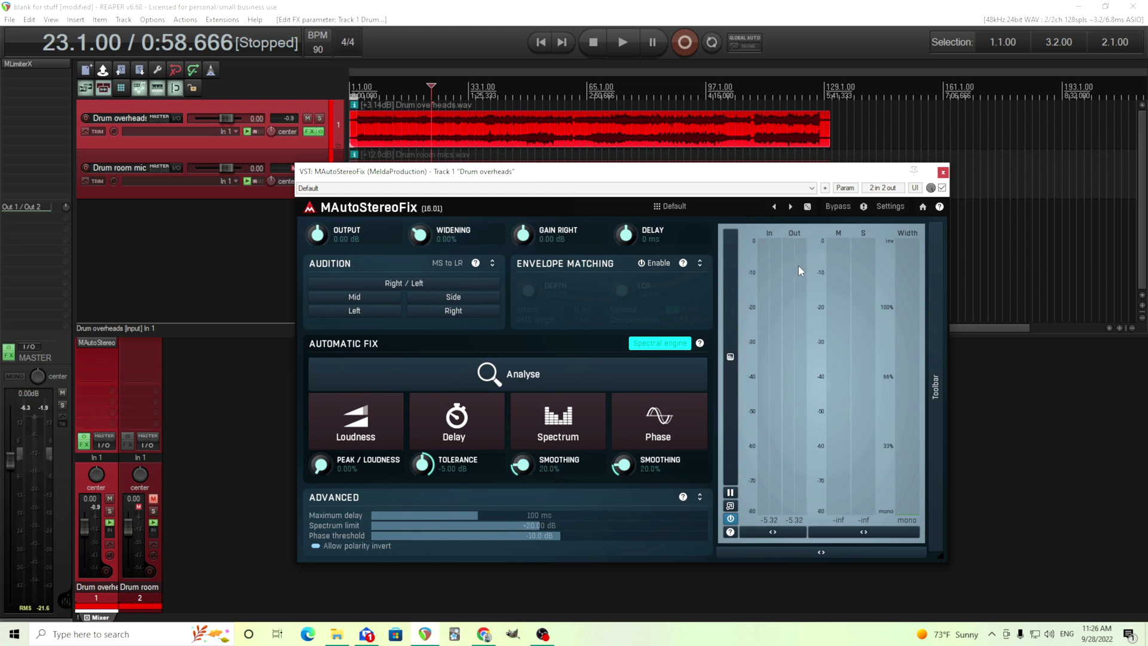
double_click(320, 465)
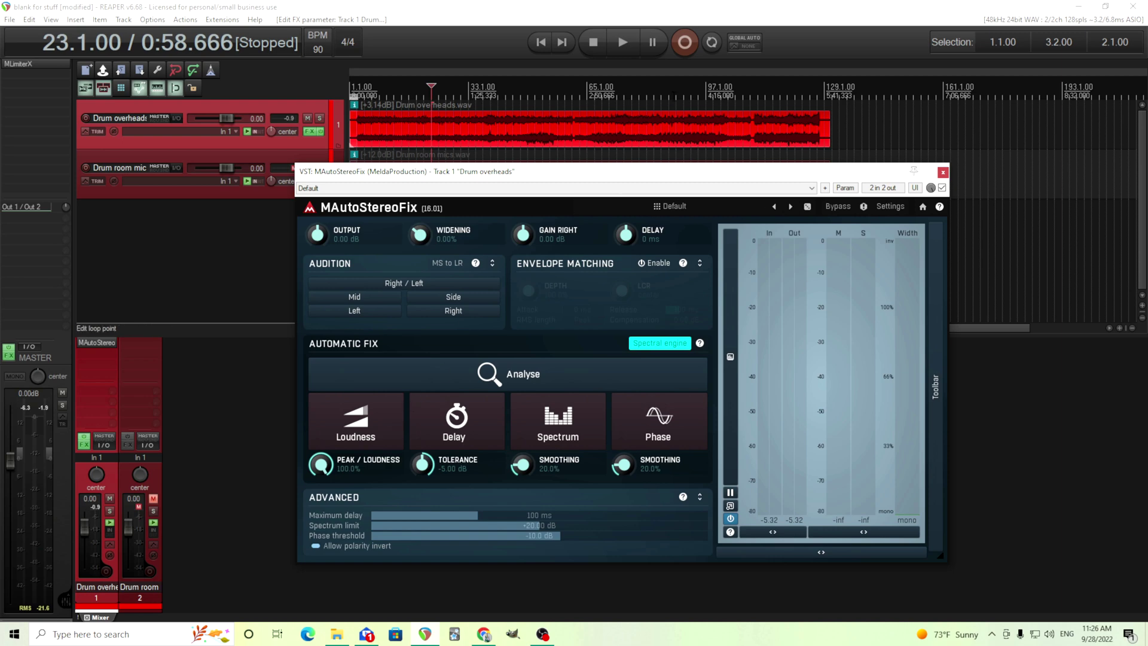
left_click(622, 48)
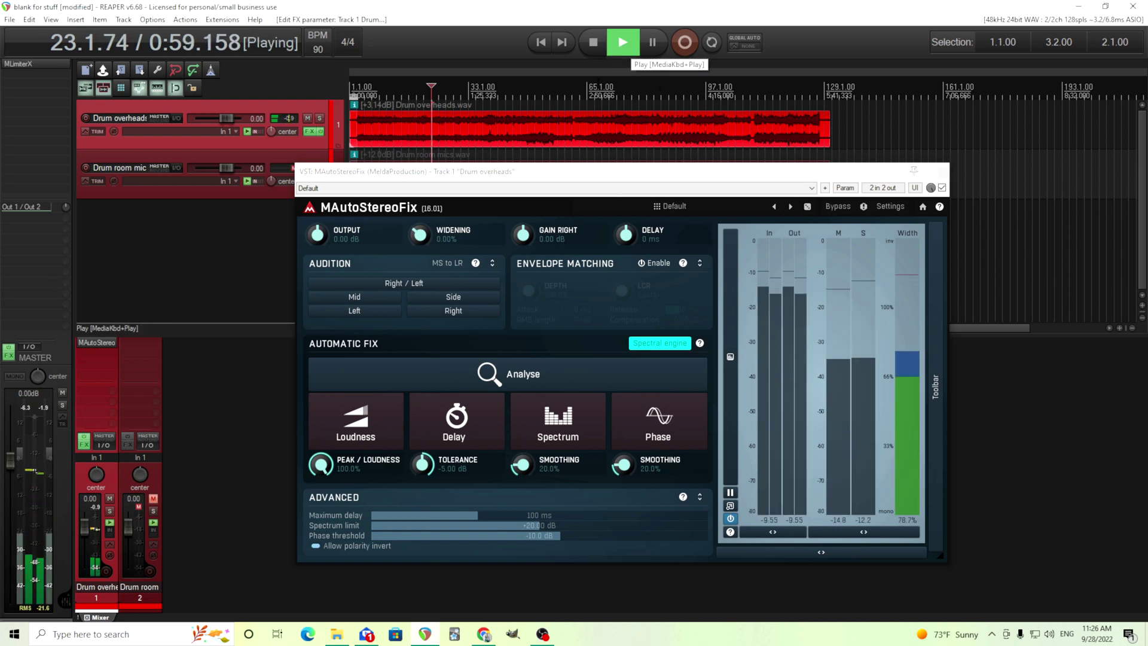
left_click(360, 441)
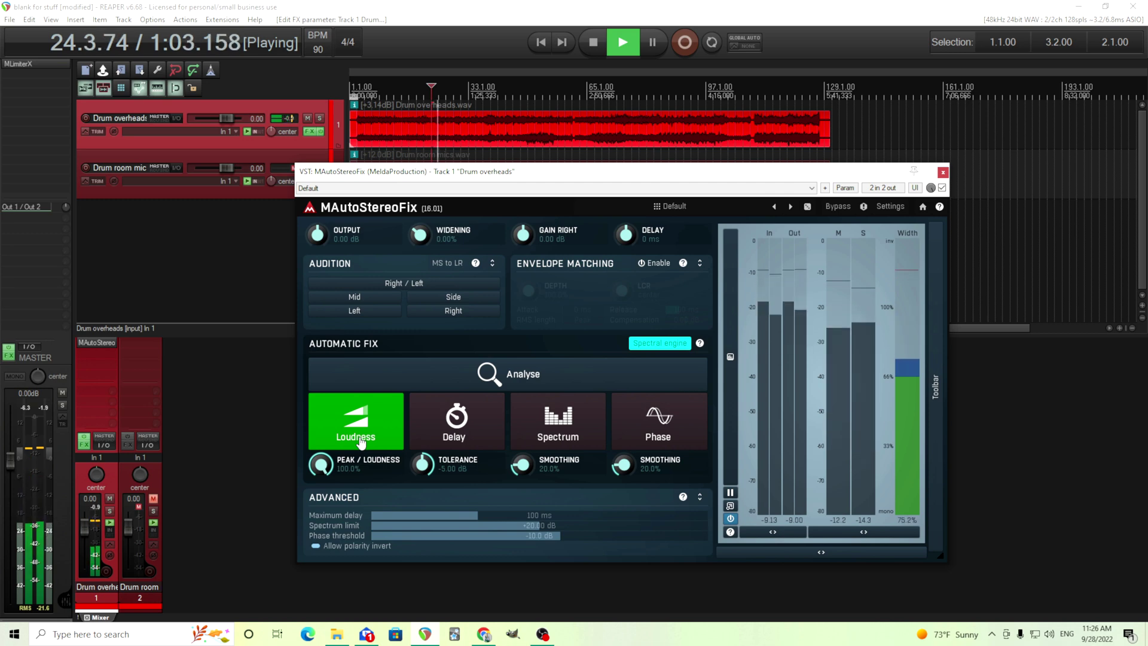
left_click(837, 207)
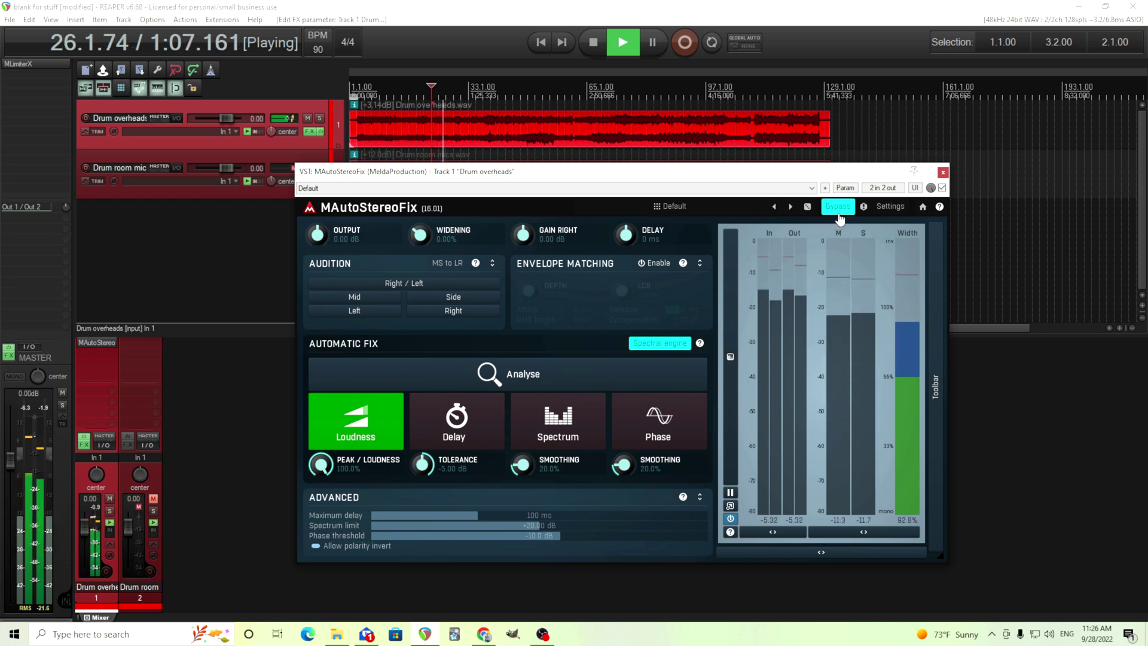
left_click(838, 214)
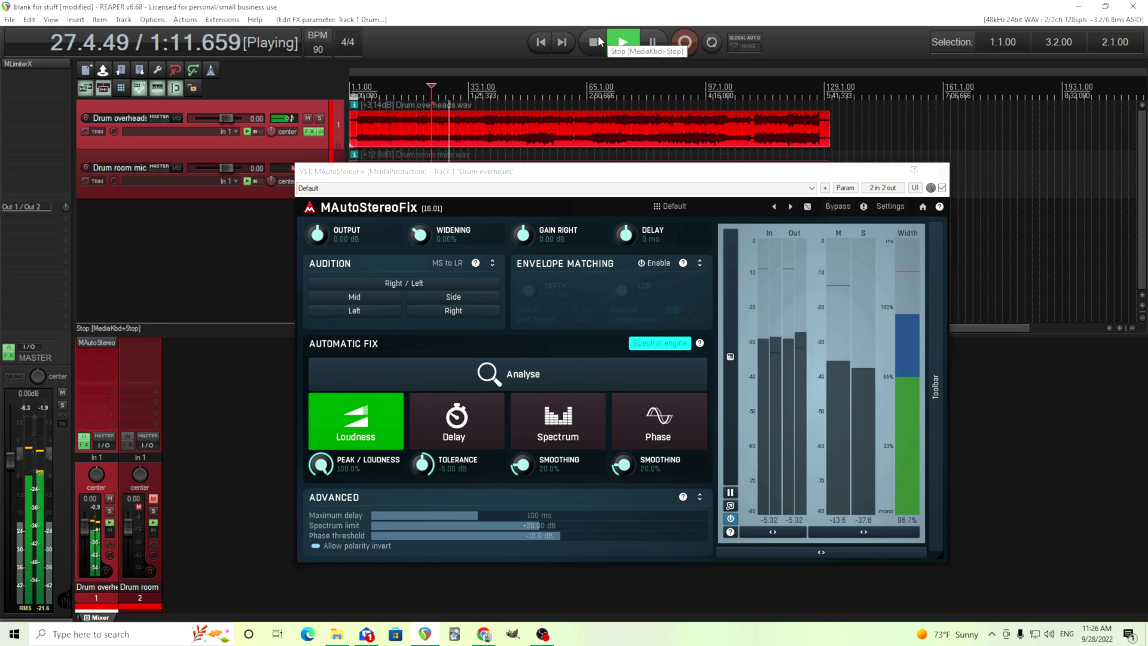
left_click(598, 42)
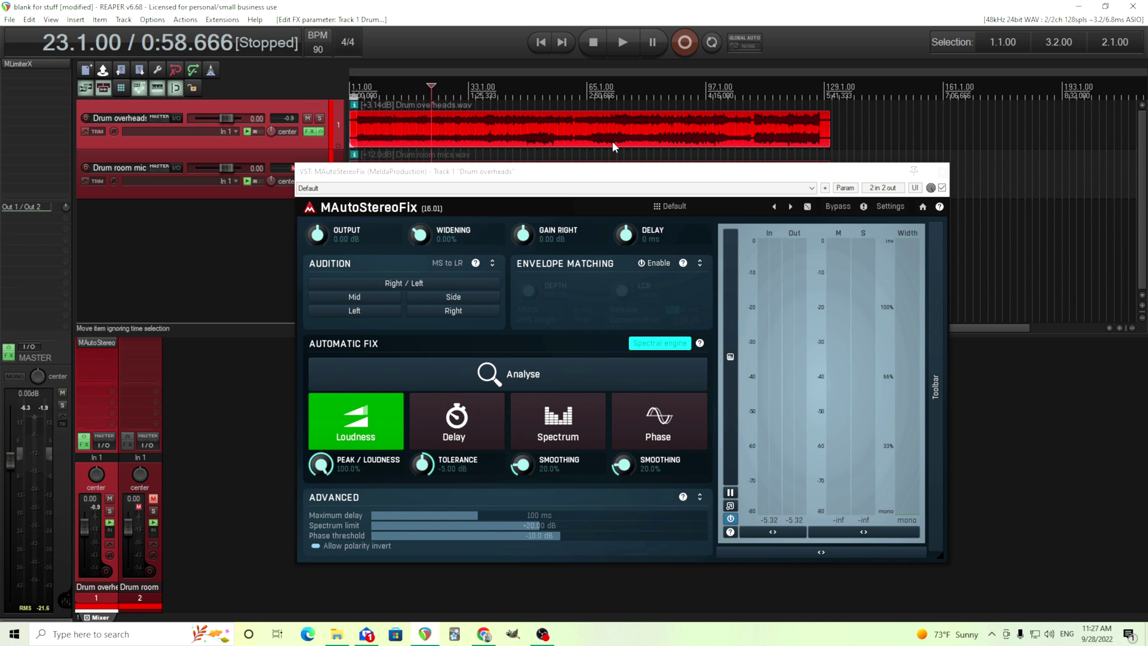
Play the overheads and compare the Delay fix on and off, leaving it enabled and stopping playback.
key("space")
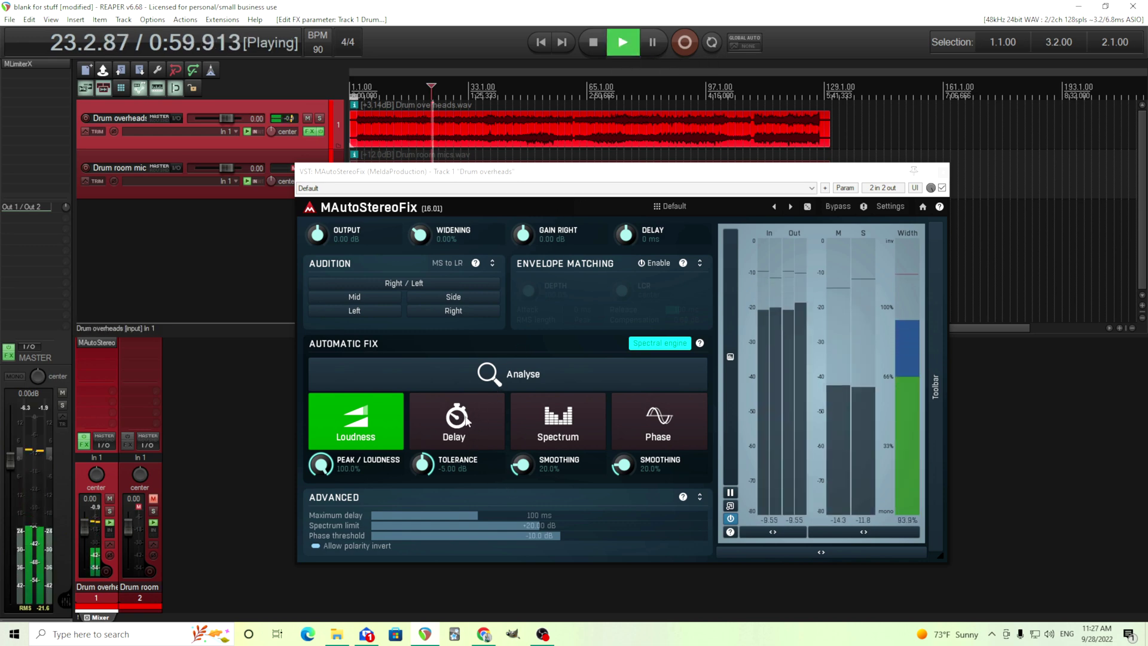
left_click(467, 422)
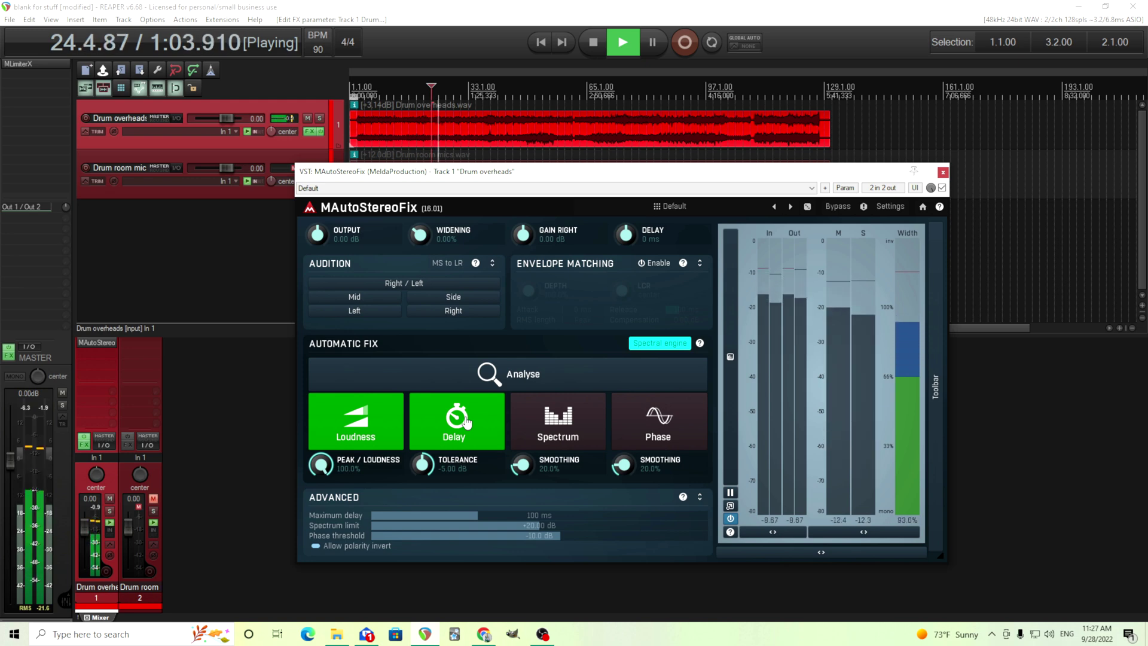
left_click(468, 422)
left_click(467, 422)
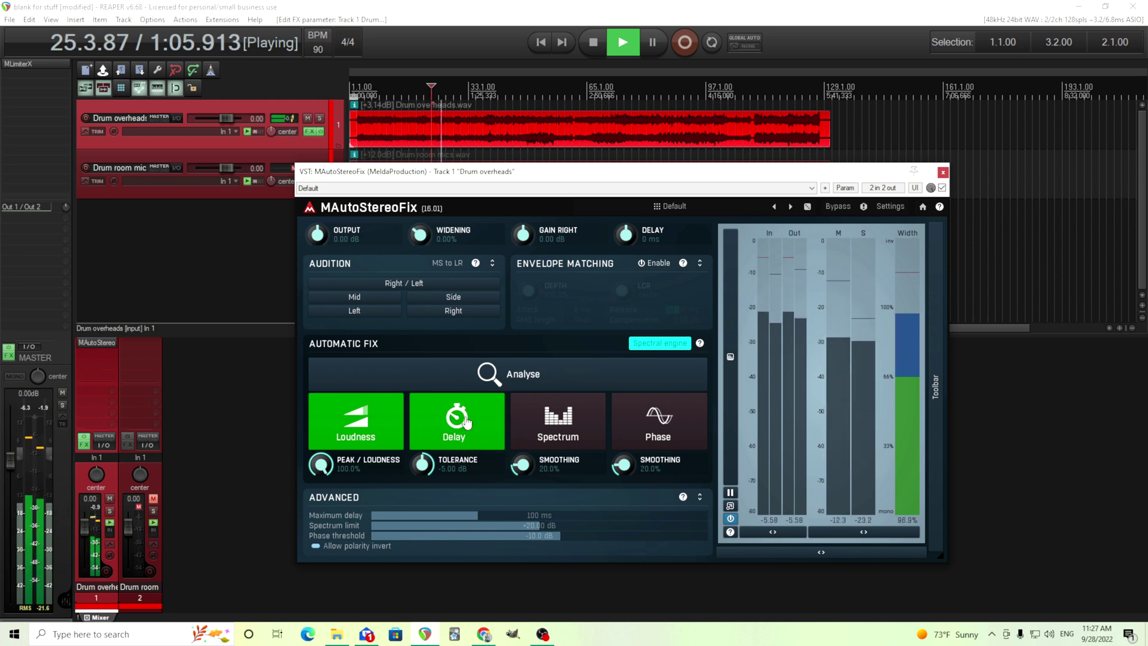
left_click(600, 45)
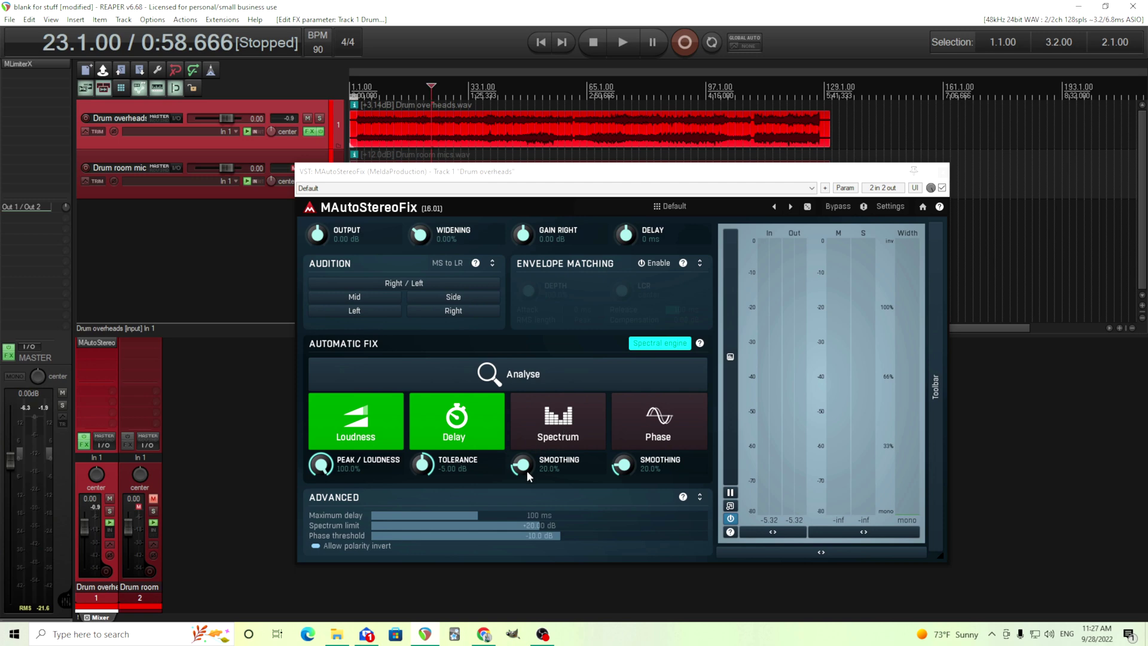
Try different Spectrum smoothing and Spectrum limit amounts, returning smoothing to 20.0% and the limit to +20.00 dB.
left_click_drag(526, 469, 523, 514)
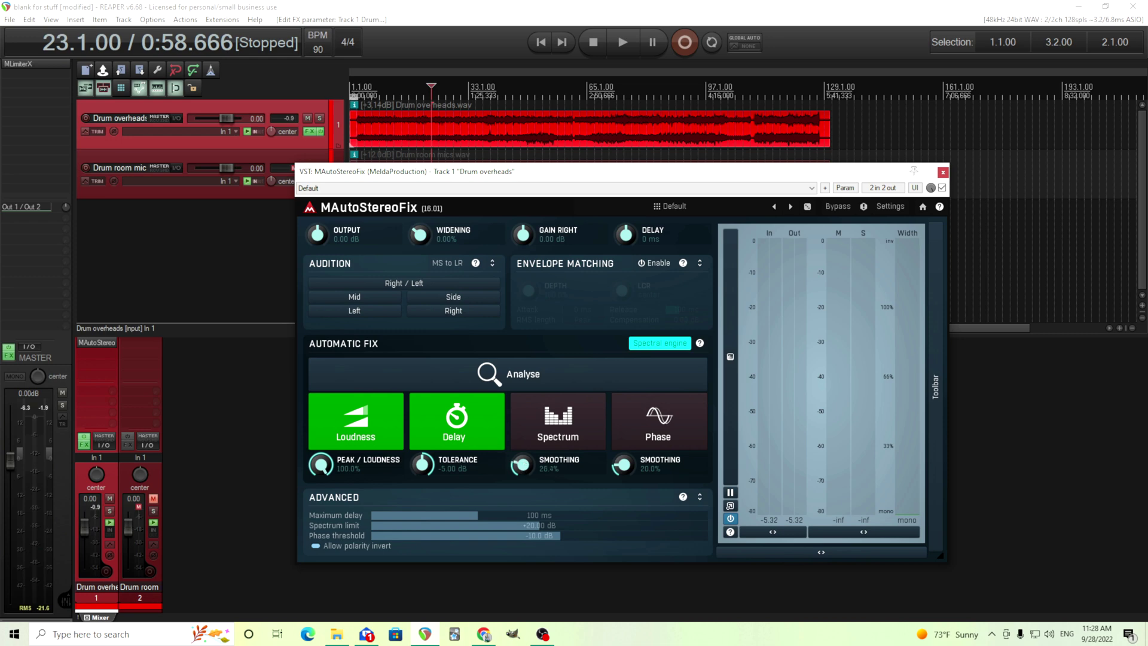
left_click_drag(524, 466, 524, 406)
left_click_drag(524, 465, 524, 514)
left_click_drag(538, 525, 468, 525)
double_click(555, 524)
Play the overheads and compare the Spectrum fix on and off, leaving it enabled and stopping playback.
left_click(622, 42)
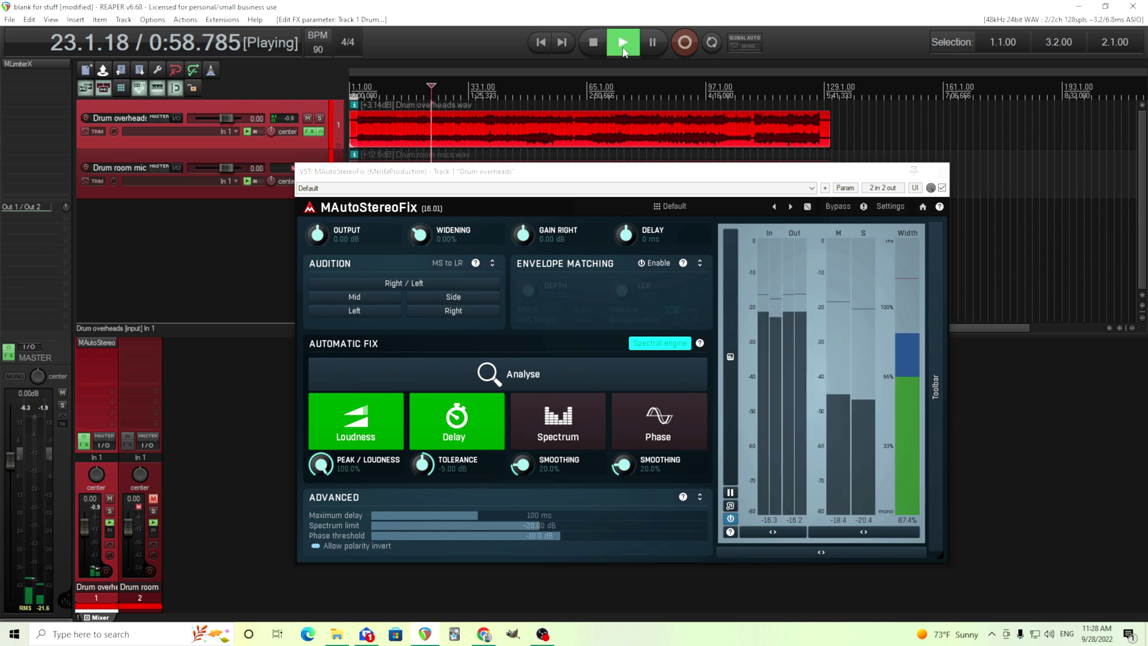
left_click(562, 422)
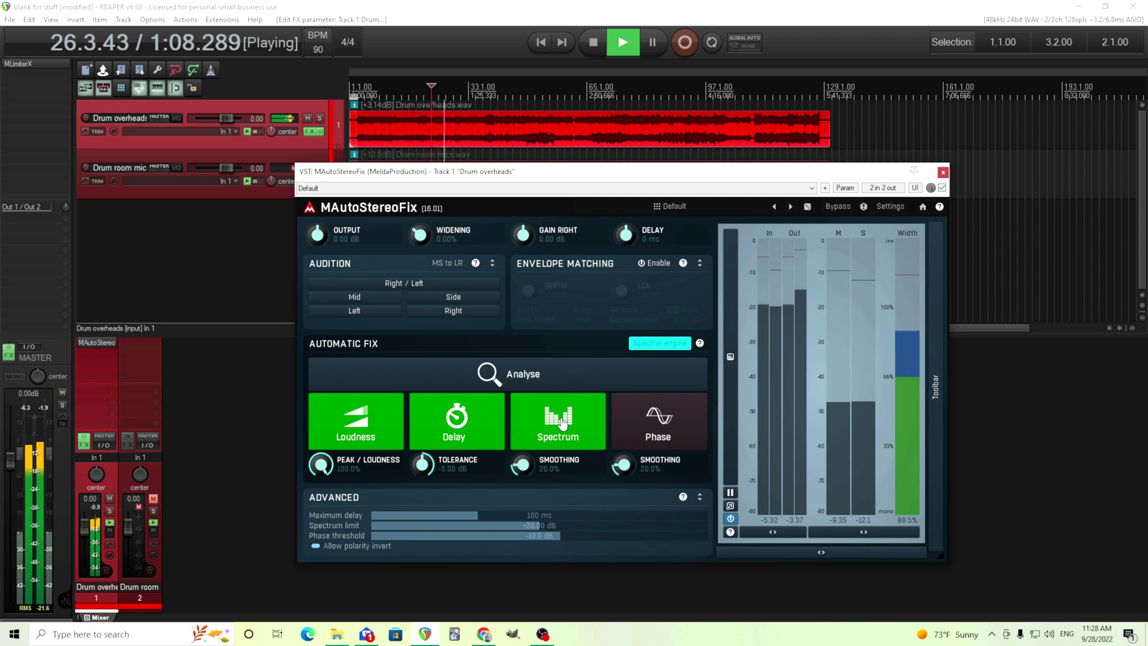
left_click(562, 422)
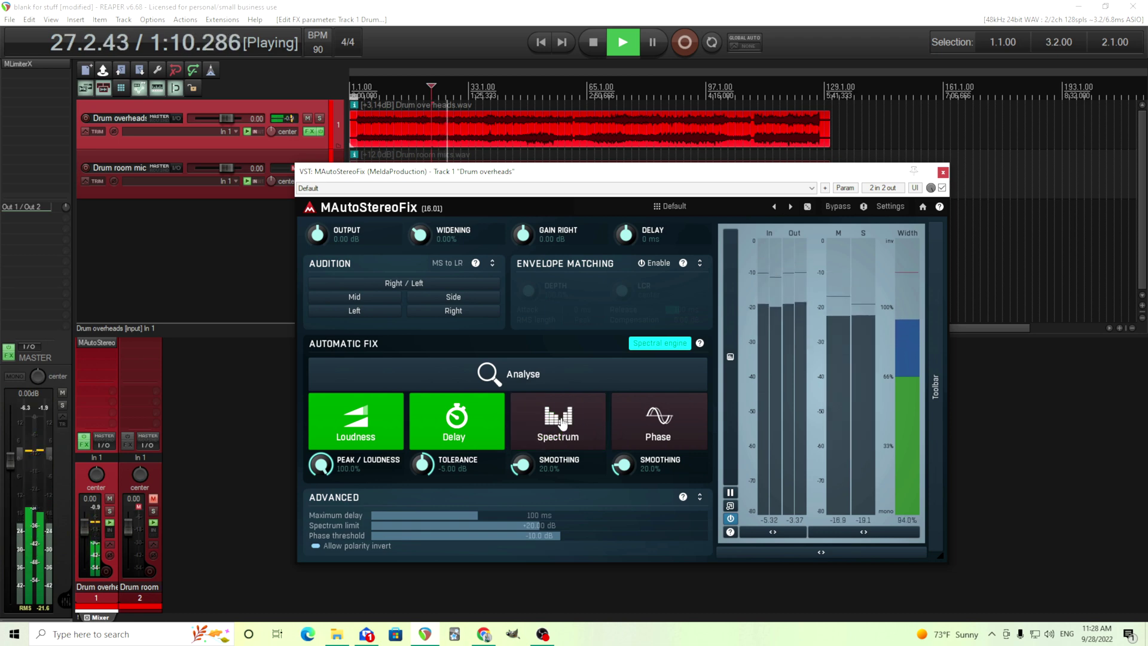
left_click(562, 422)
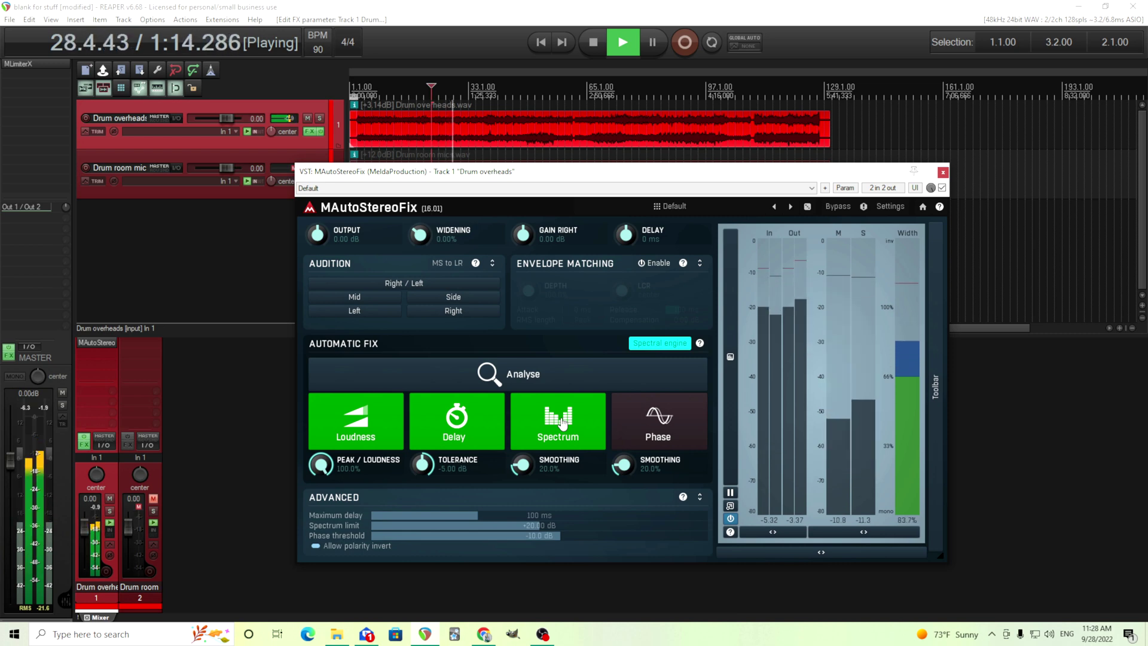
left_click(593, 41)
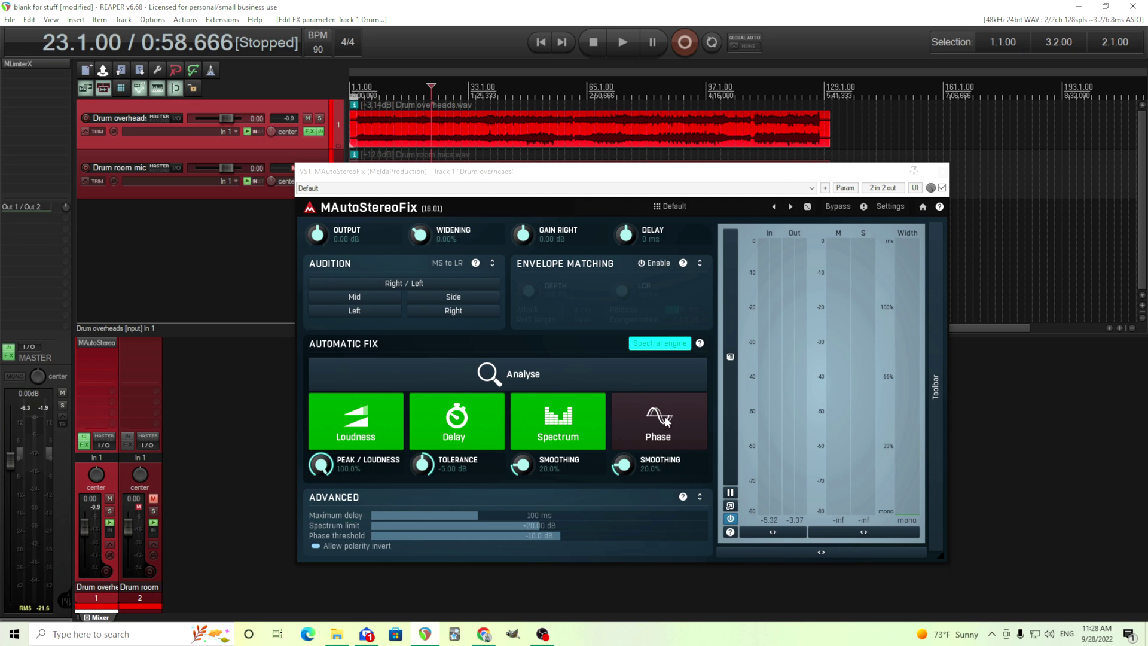
Keep the Phase smoothing at 20.0%, play the overheads, and compare the Phase fix on and off, leaving it enabled.
left_click_drag(623, 470, 621, 468)
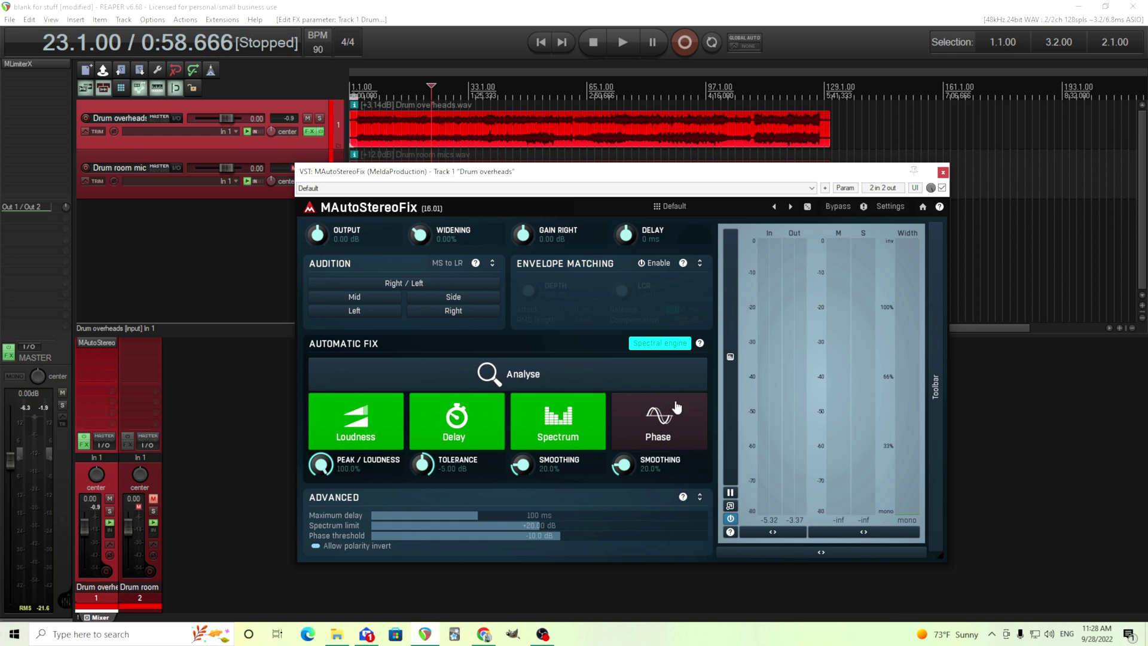
left_click(622, 42)
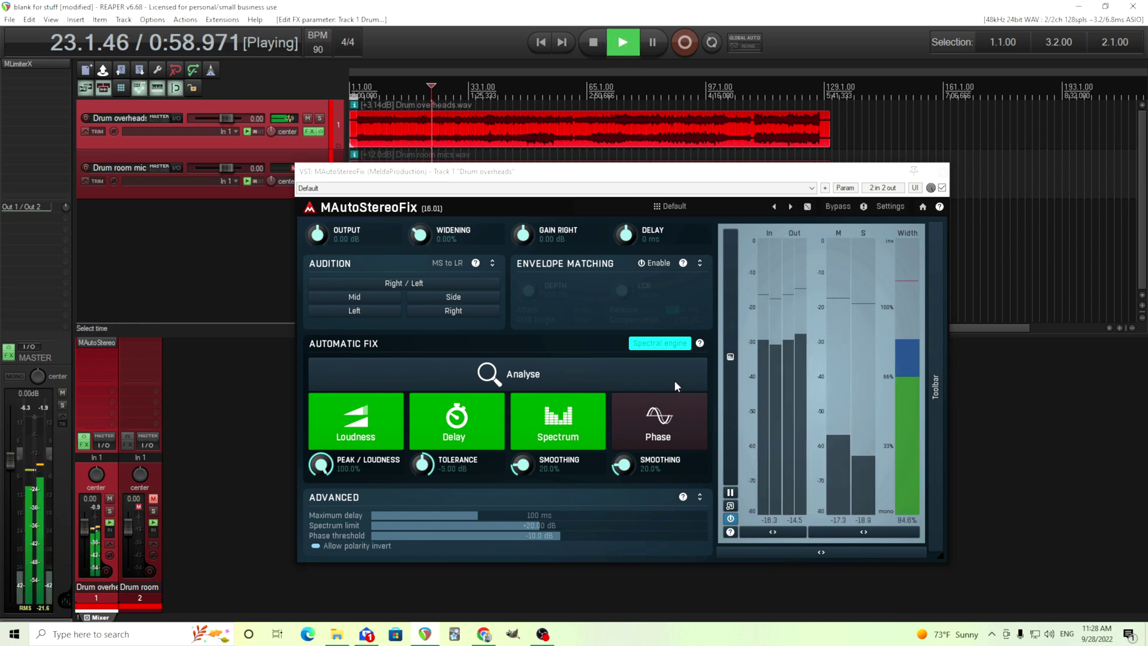
left_click(670, 428)
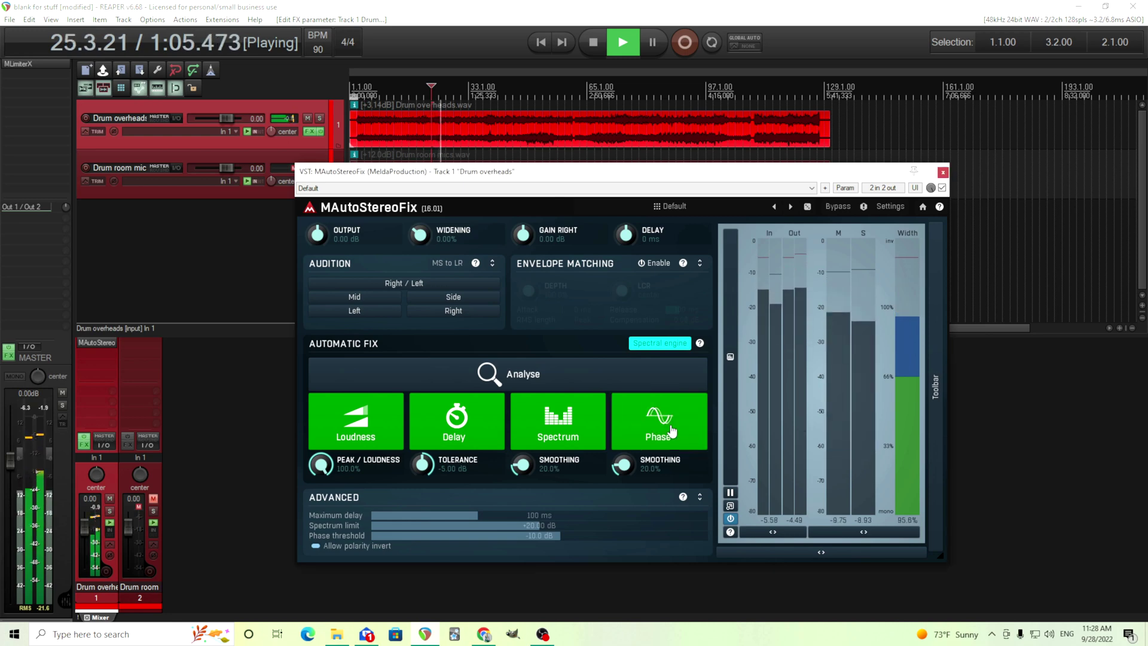
left_click(673, 431)
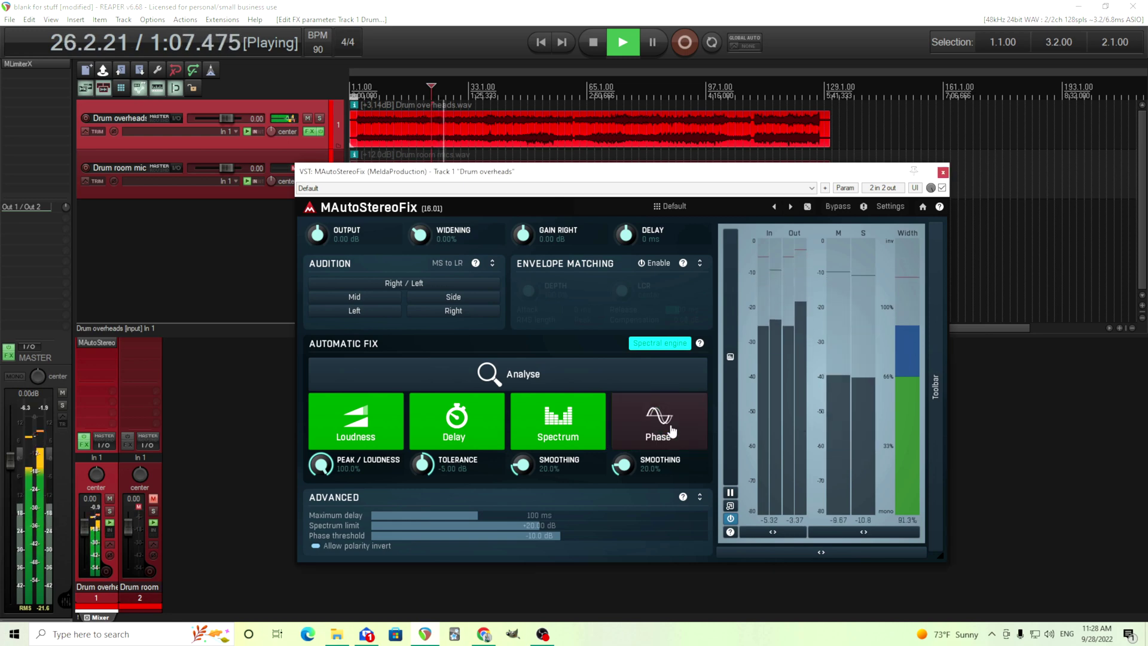
left_click(672, 431)
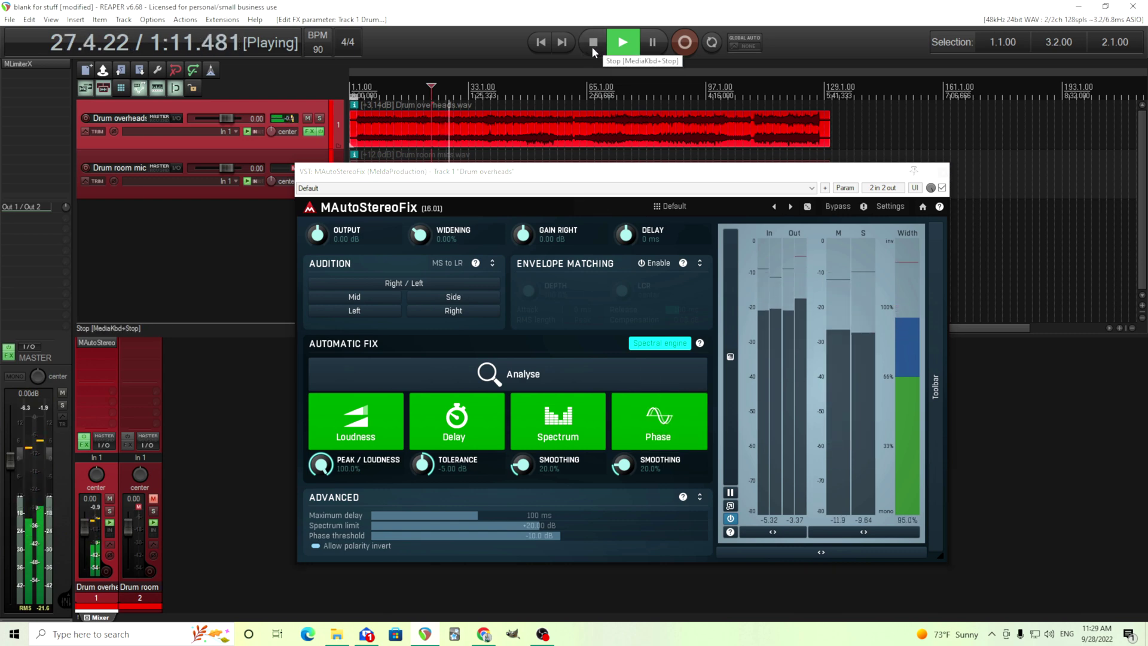
Play the overheads and compare the whole plugin bypassed and active, leaving it active and stopping playback.
left_click(594, 47)
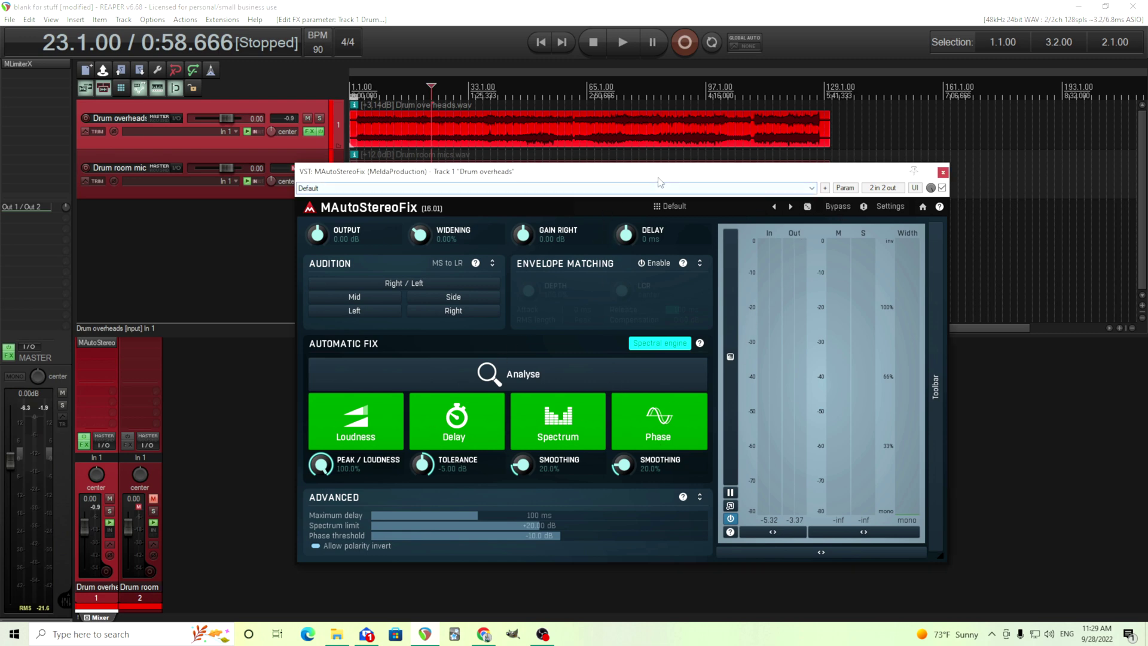
left_click_drag(658, 177, 646, 177)
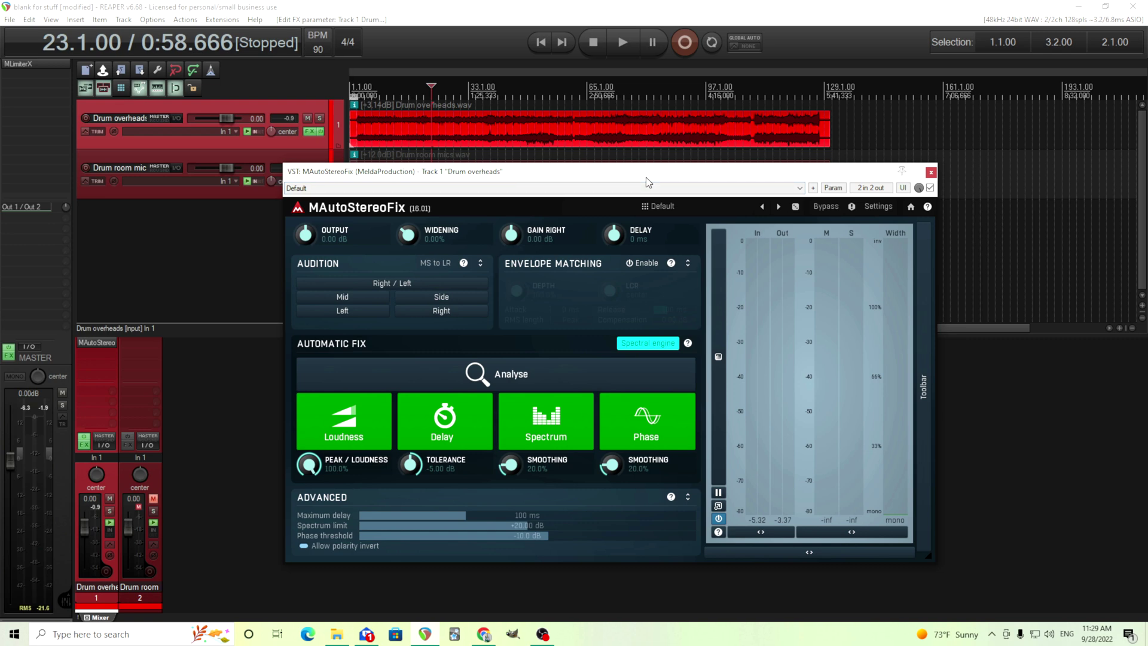
left_click(623, 44)
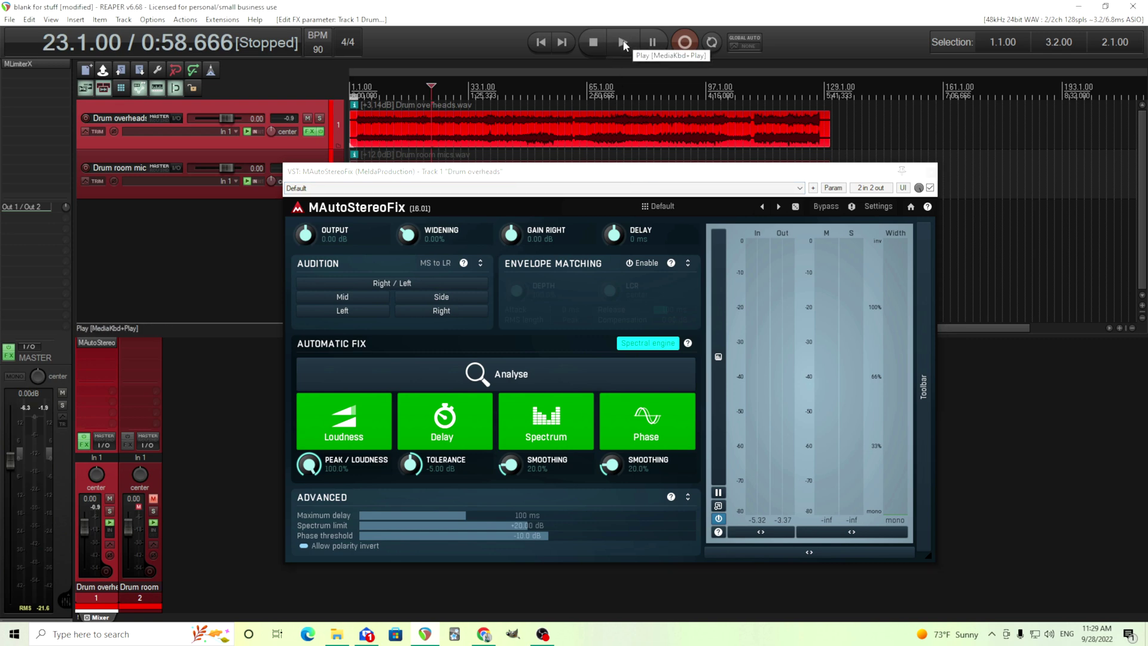
left_click(829, 208)
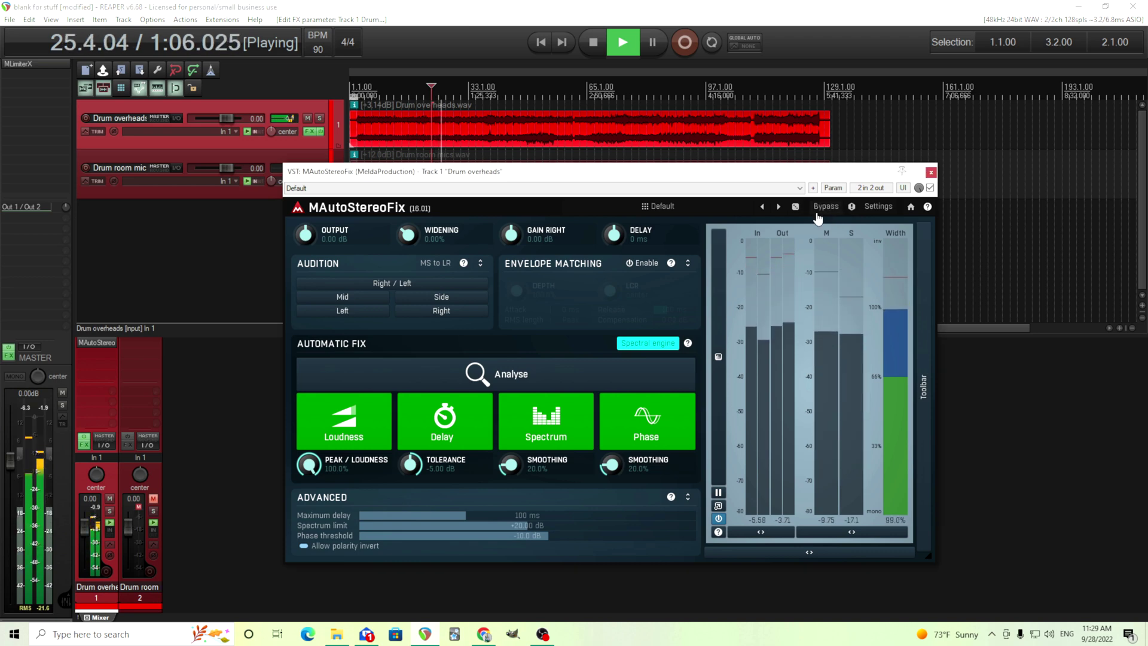
left_click(817, 211)
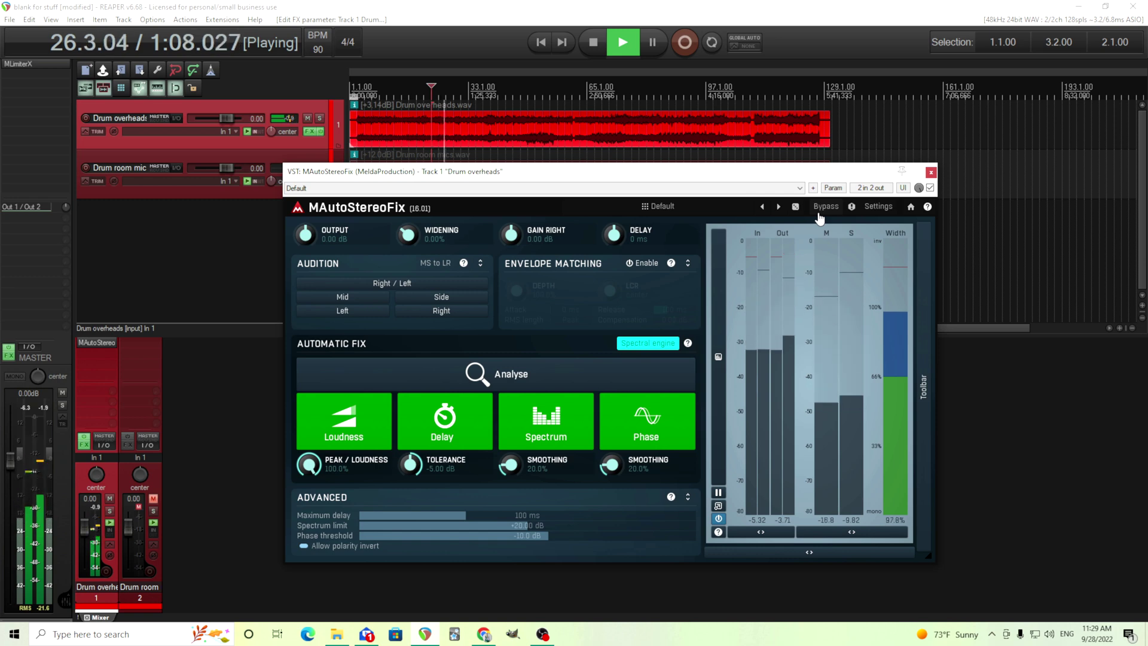
left_click(824, 211)
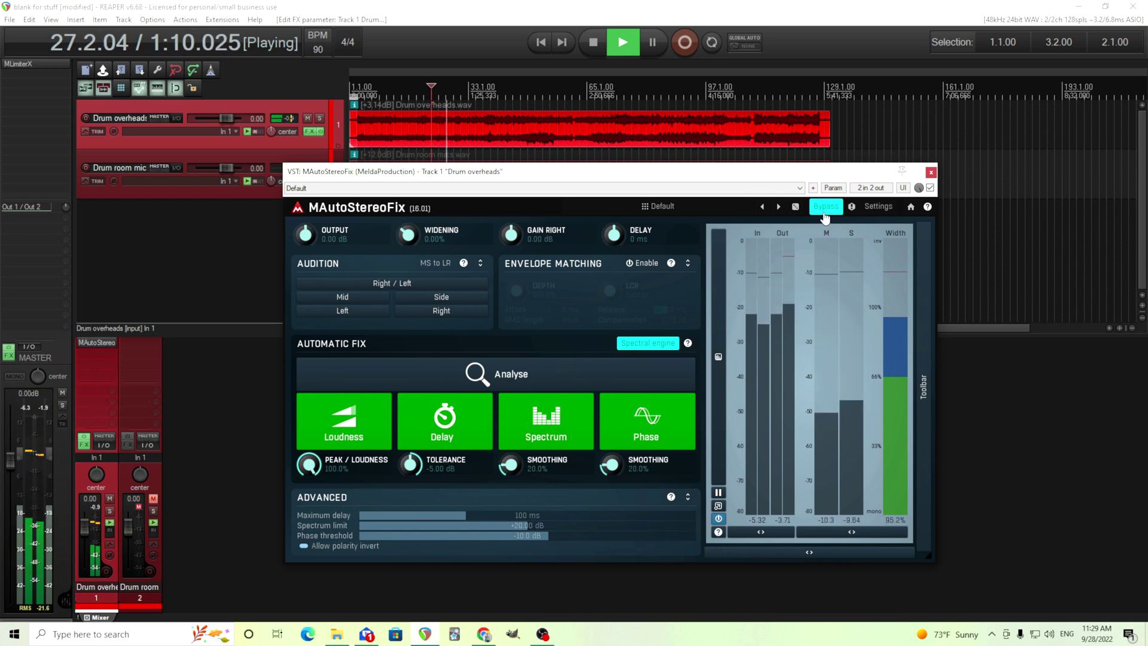
left_click(823, 213)
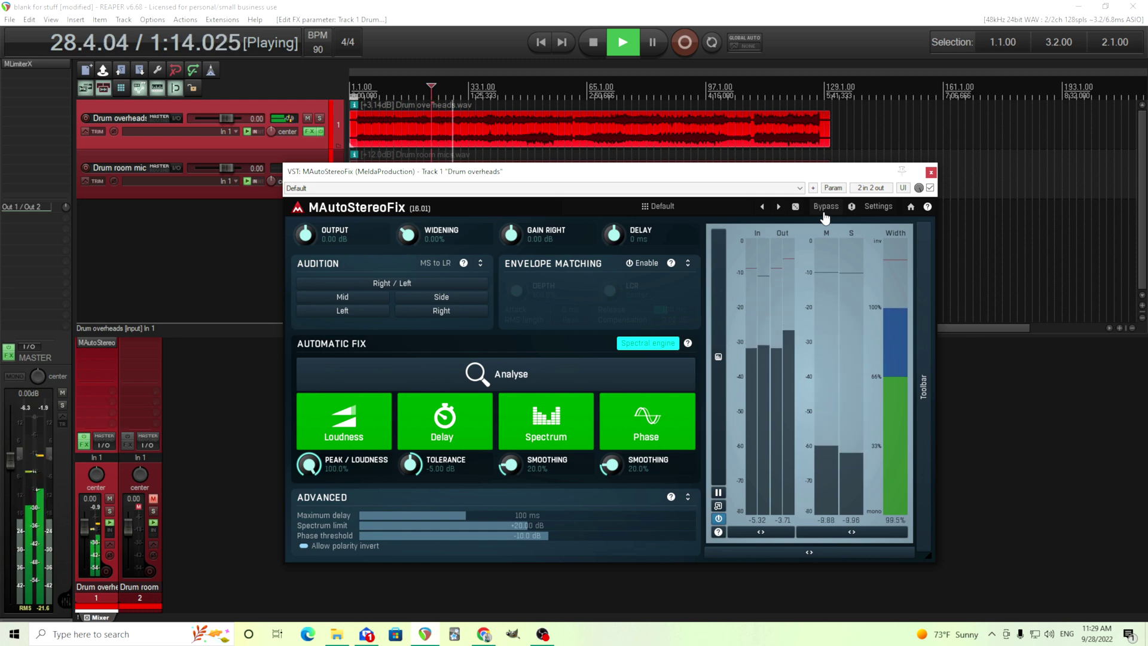
left_click(824, 211)
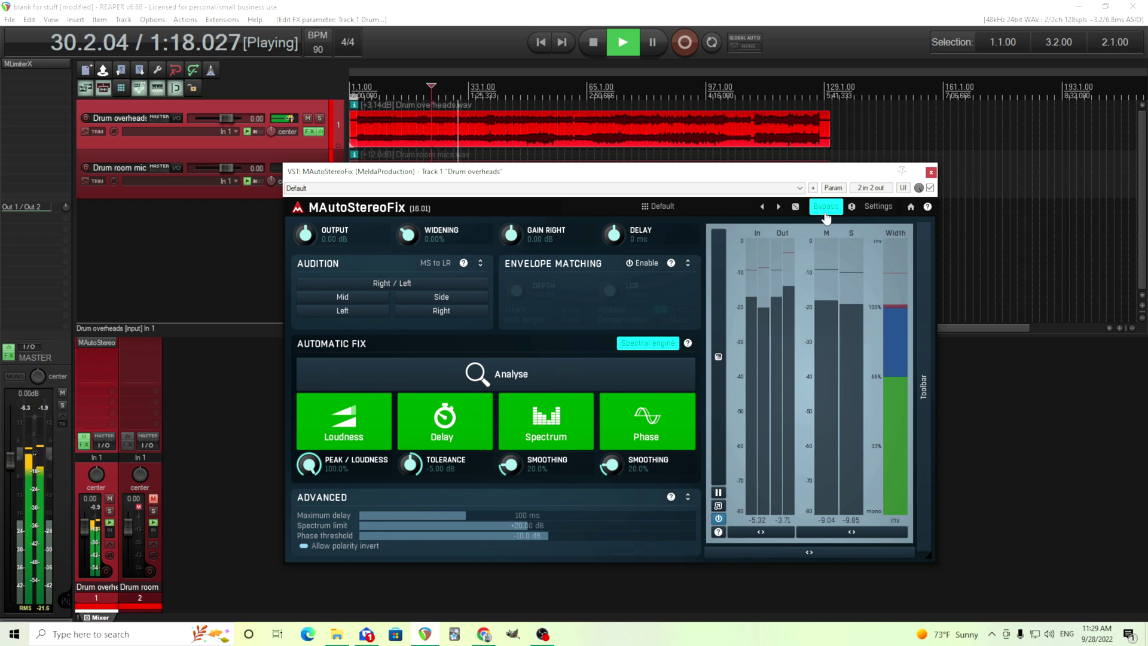
left_click(826, 210)
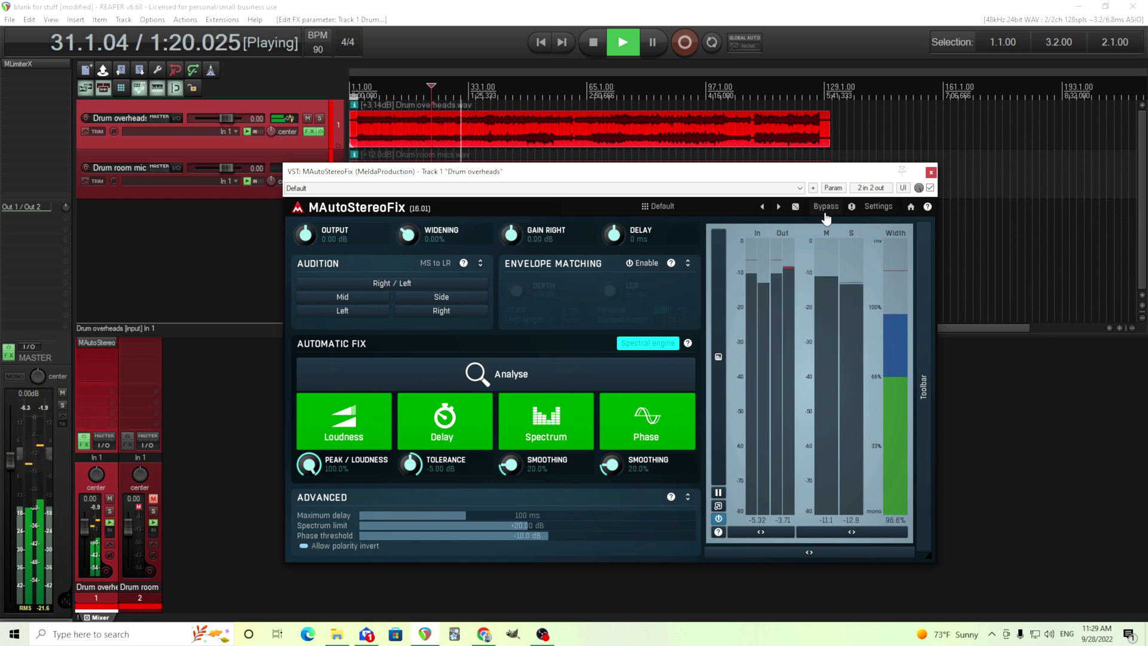
left_click(601, 44)
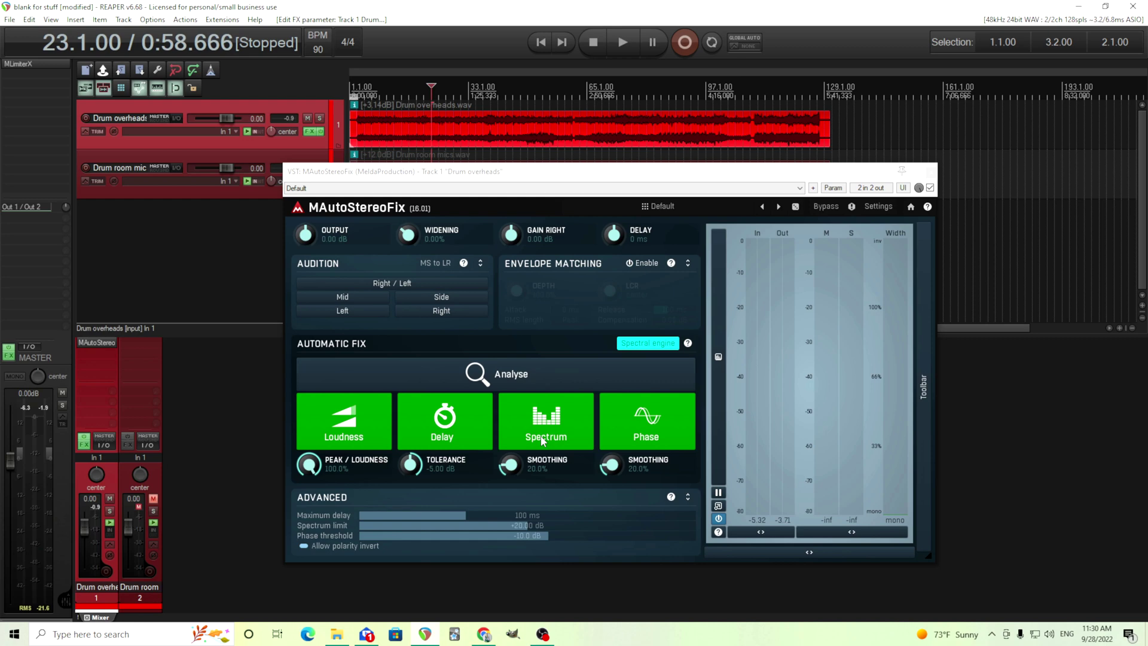
Close the plugin window, mute the Drum overheads, unmute the Drum room mics, and audition the room mics briefly.
left_click(931, 171)
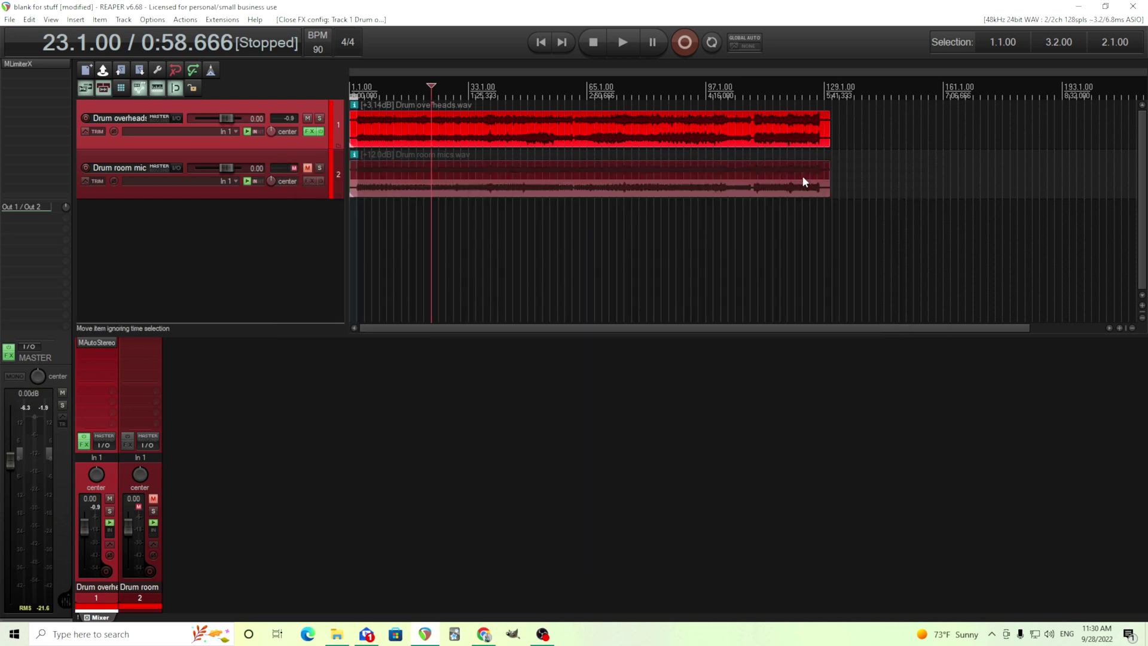
left_click(308, 119)
left_click(307, 168)
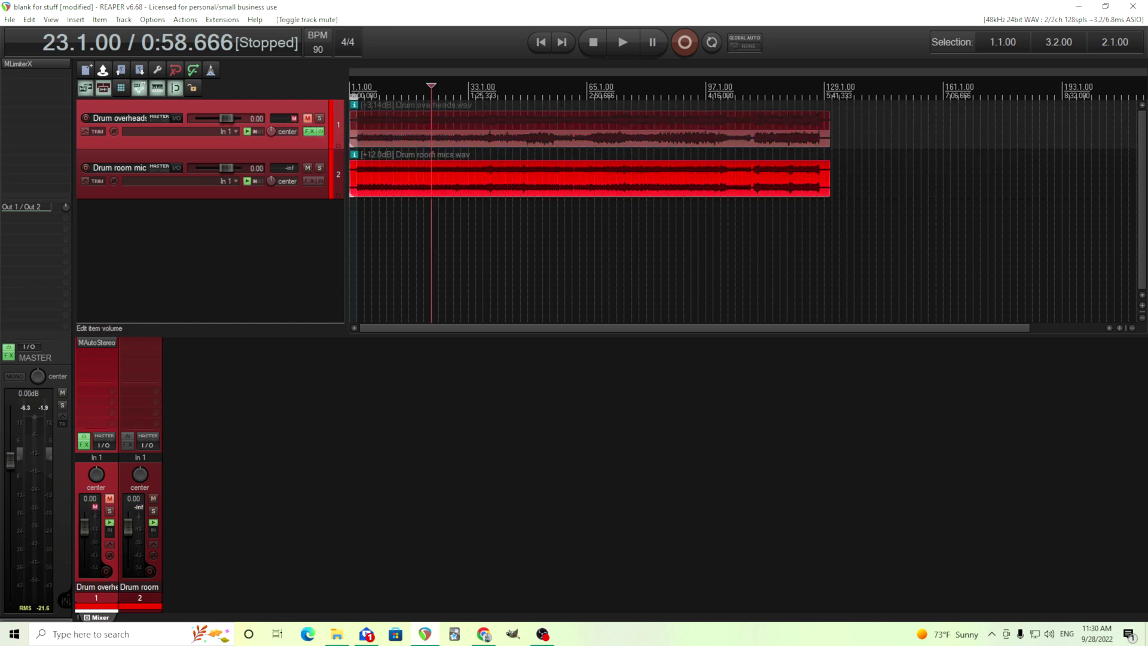
left_click(620, 42)
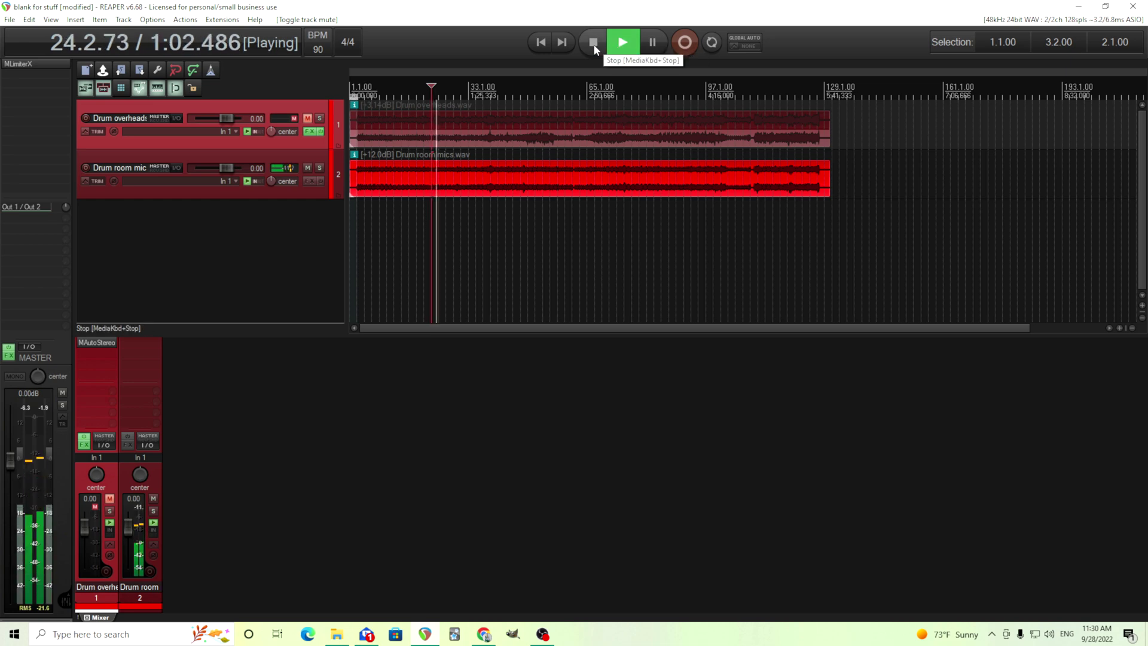
left_click(594, 46)
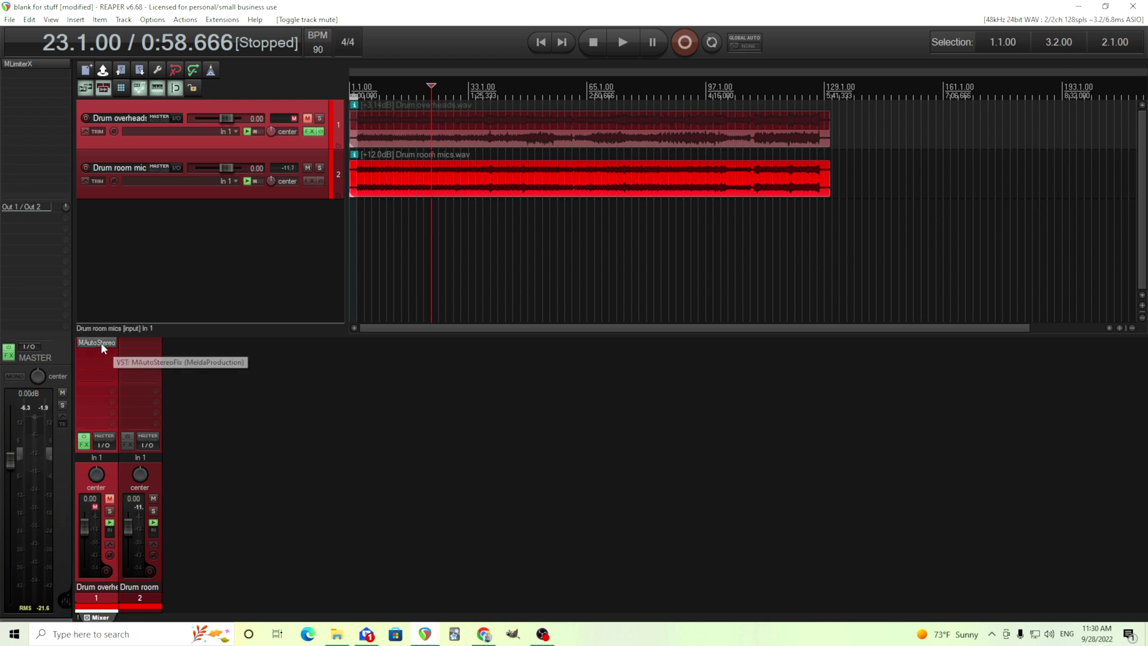
Copy MAutoStereoFix from the overheads to the Drum room mics track and load the Default preset in the copy.
left_click_drag(102, 343, 140, 342)
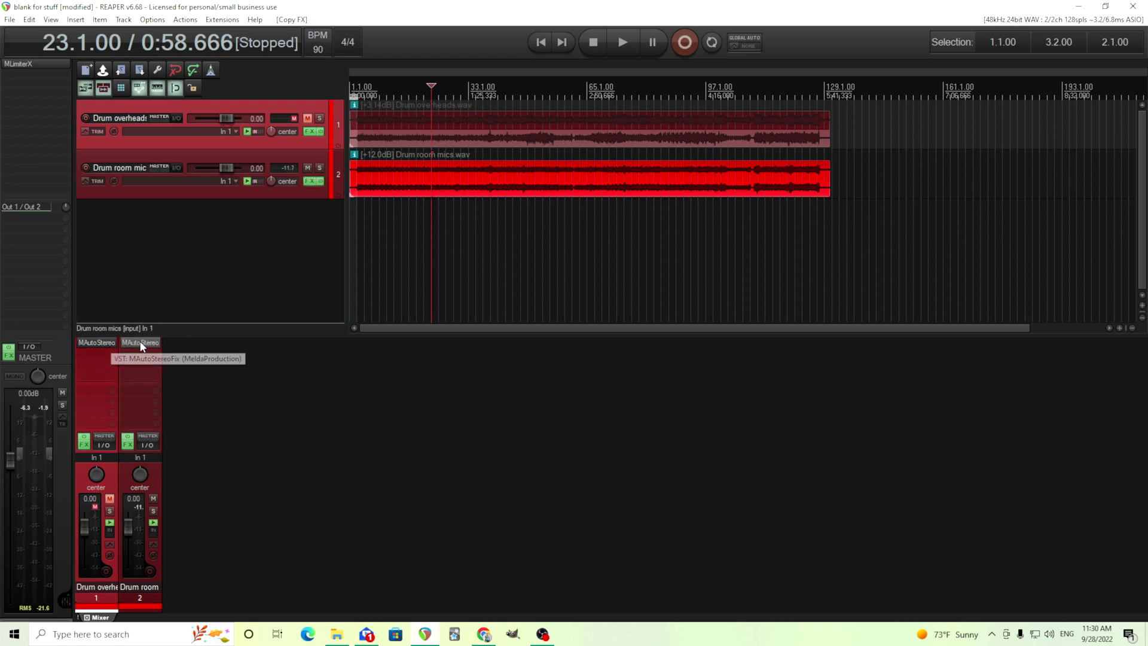
left_click_drag(362, 41, 707, 178)
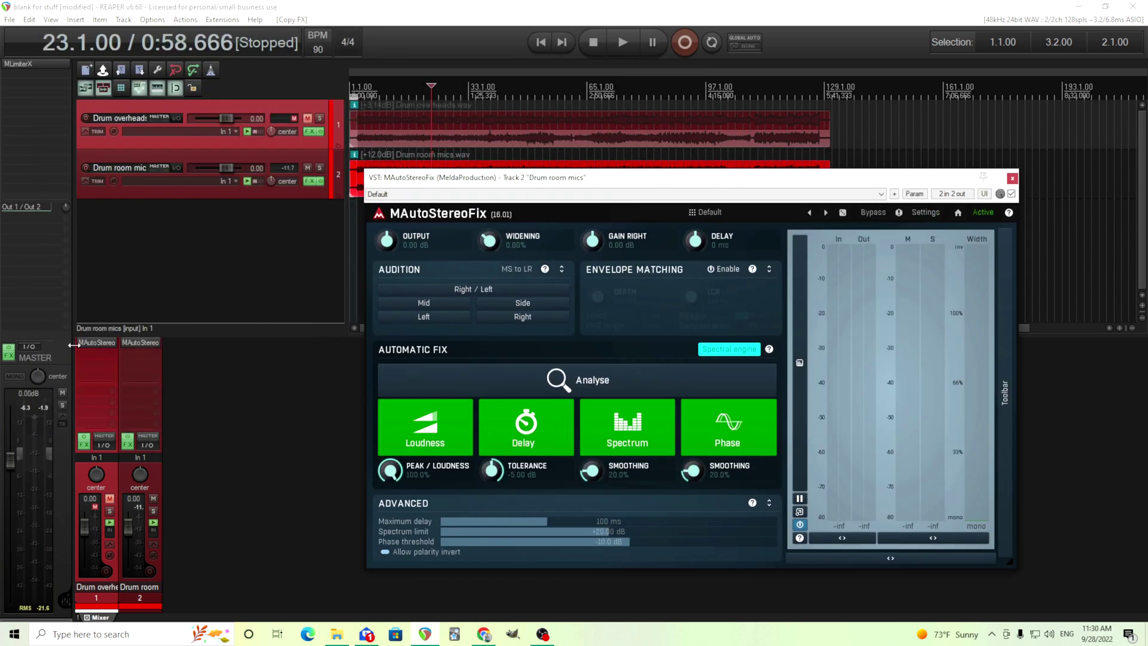
left_click(717, 214)
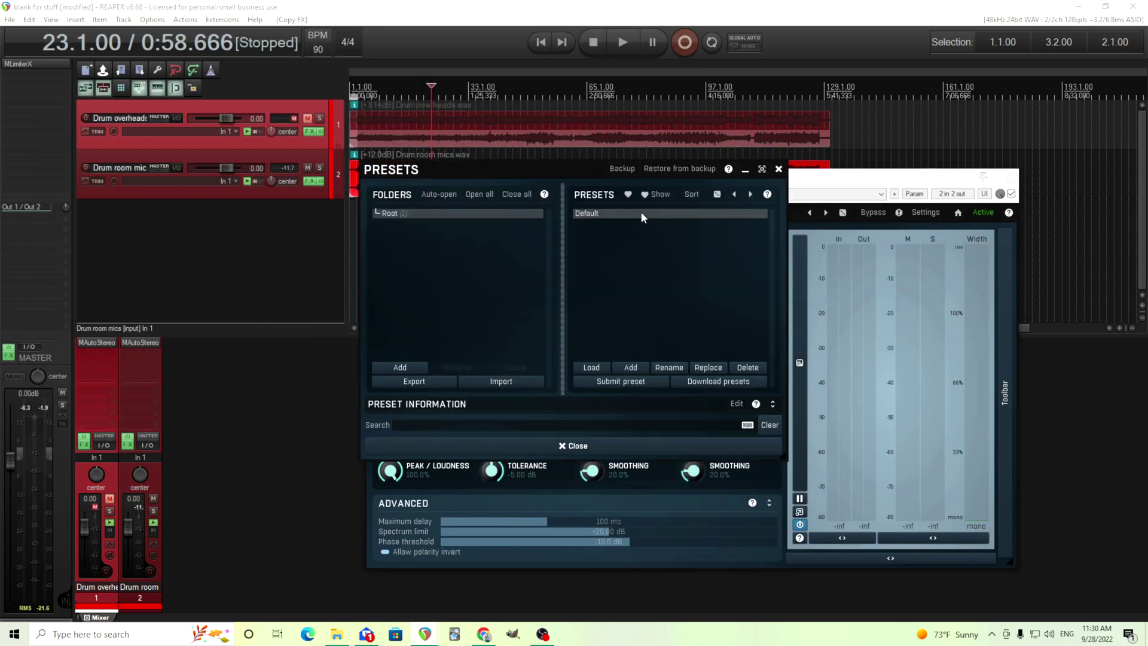
left_click(779, 169)
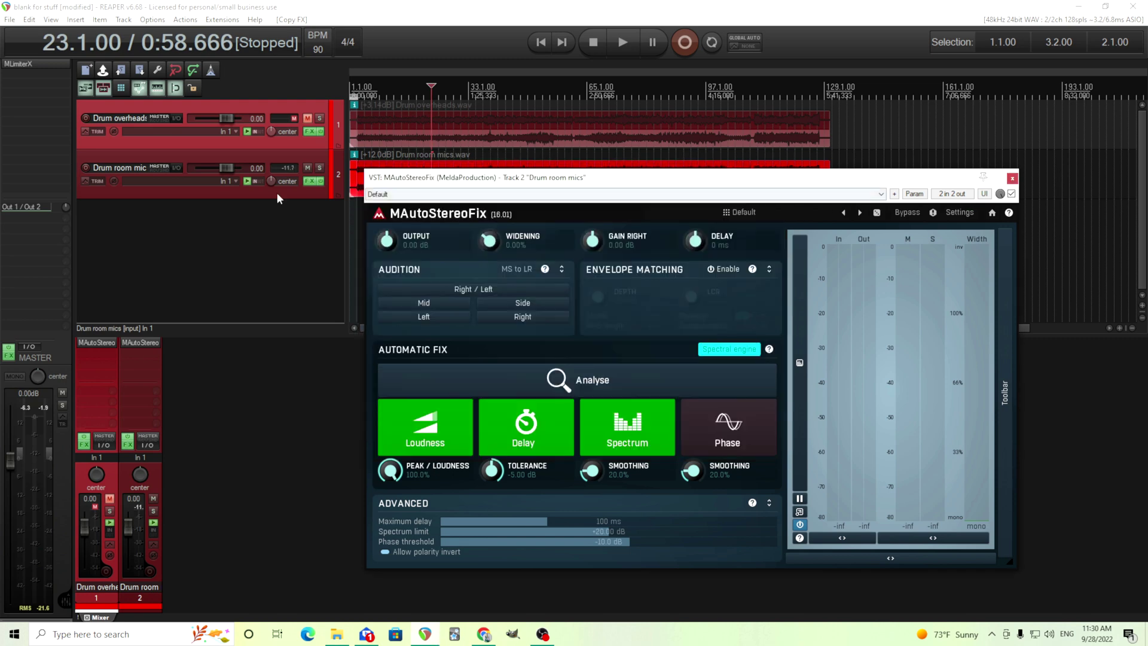
Set the playback start to bar 19 on the Drum room mics and try to analyse the track.
left_click(329, 178)
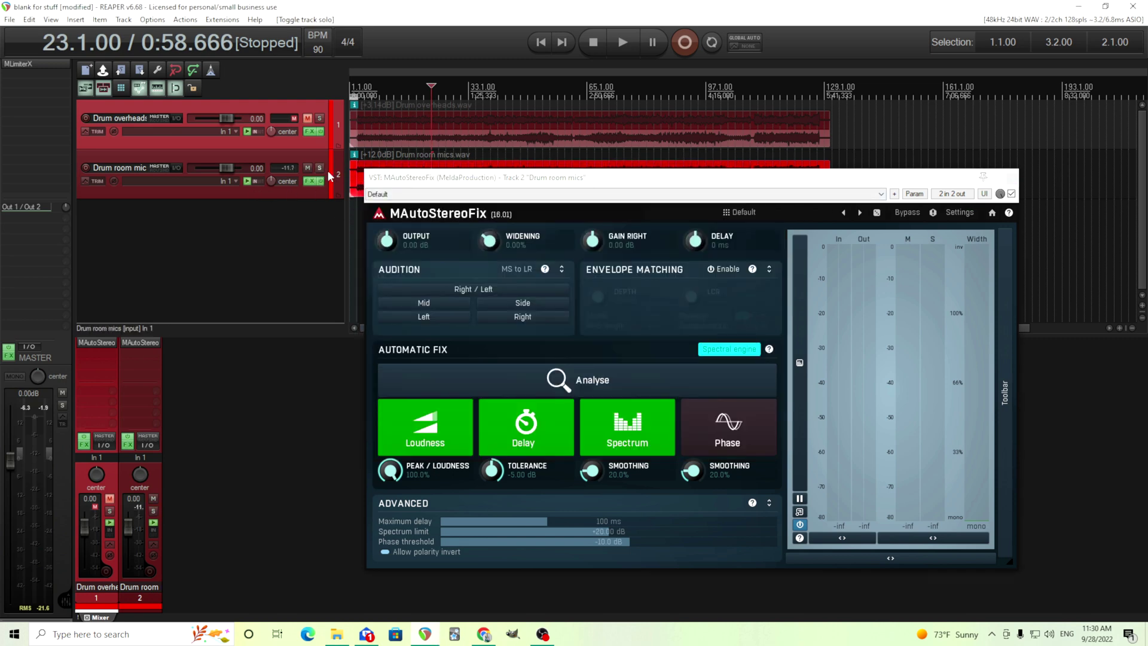
left_click_drag(573, 182, 490, 220)
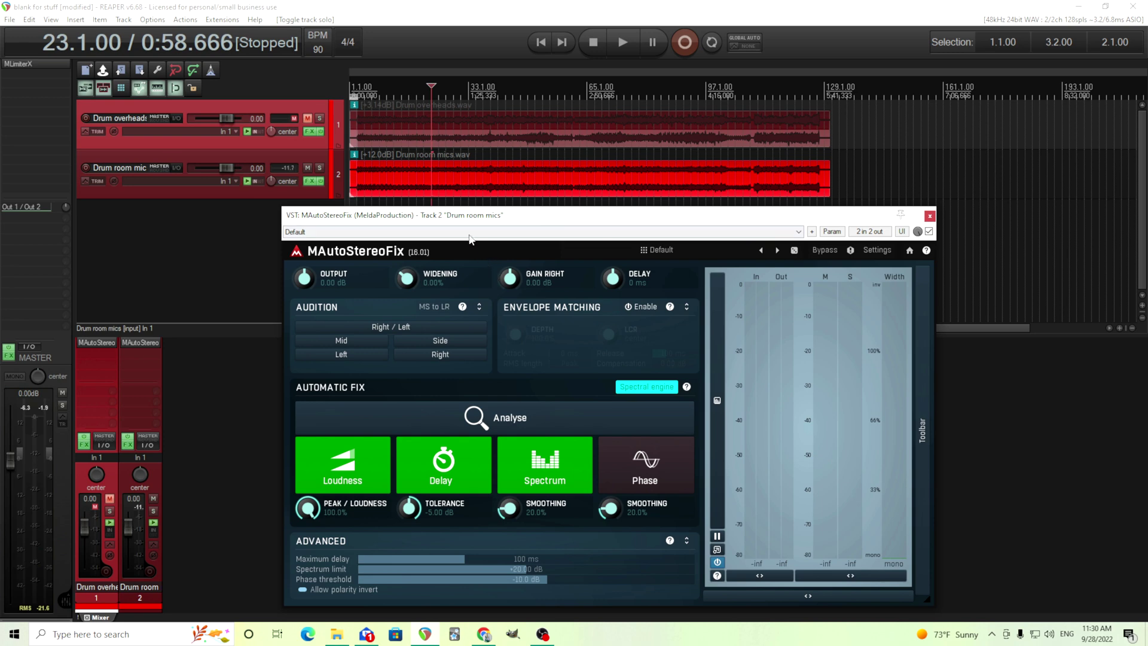
left_click(419, 189)
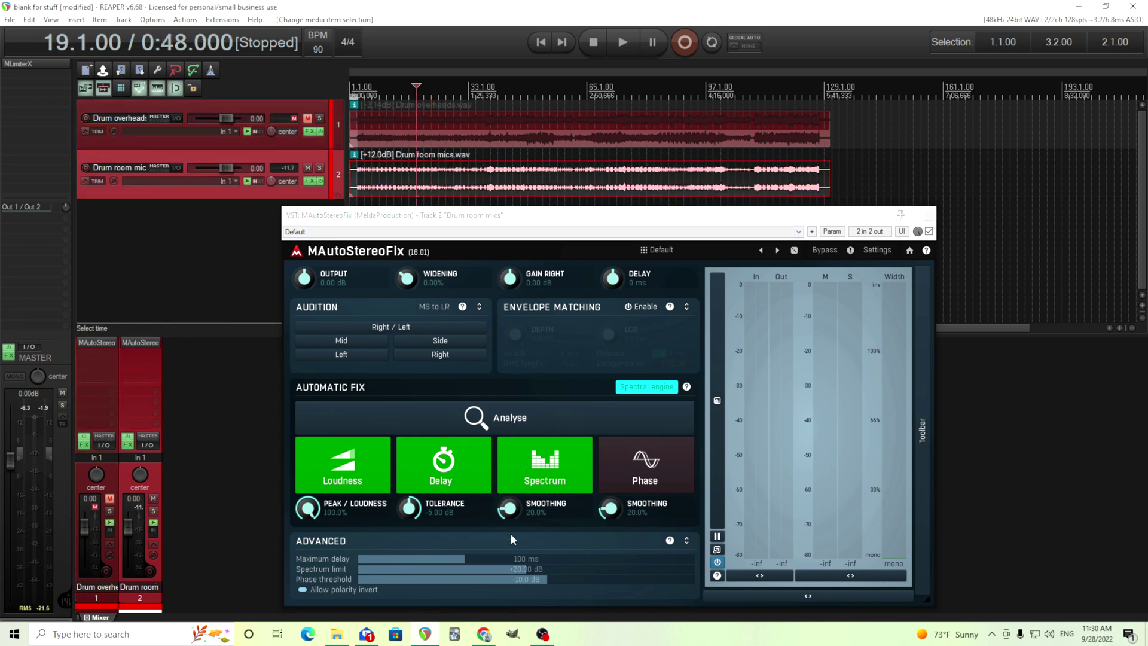
left_click(492, 418)
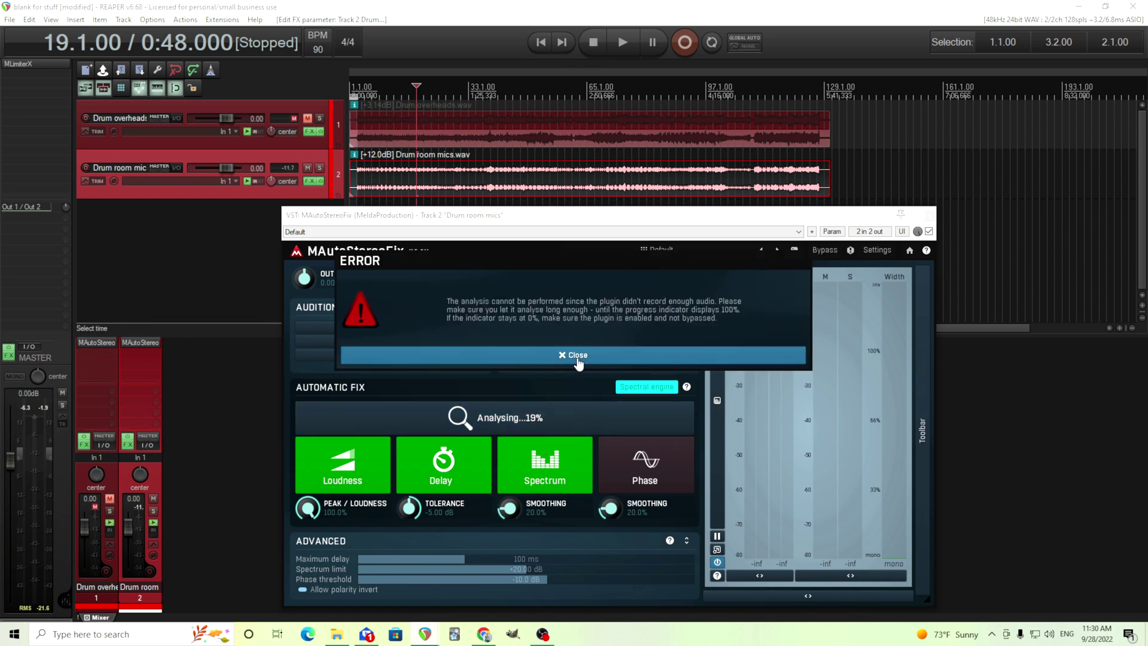
left_click(578, 356)
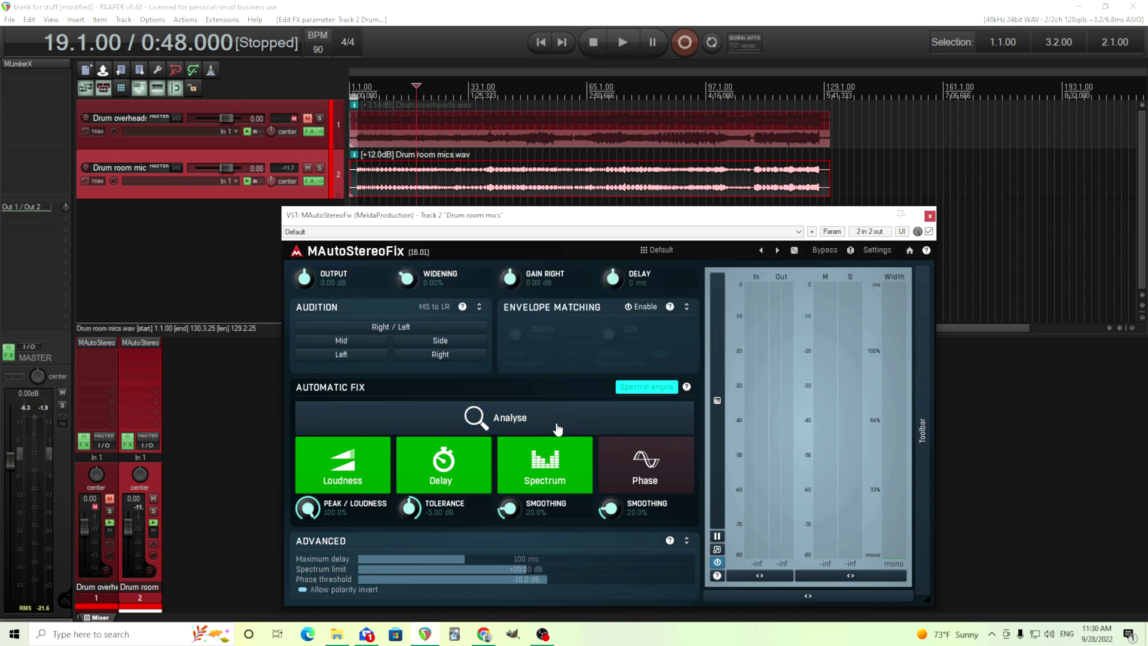
Analyse the Drum room mics during playback and enable the Phase fix as well.
left_click(622, 42)
left_click(509, 418)
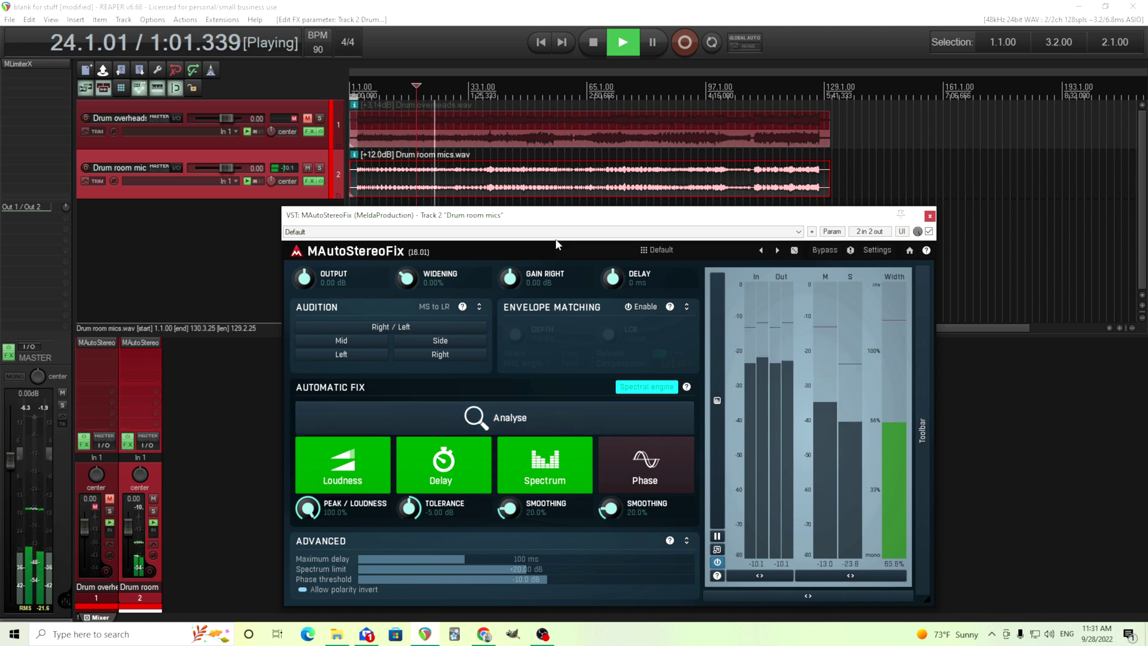
left_click(649, 462)
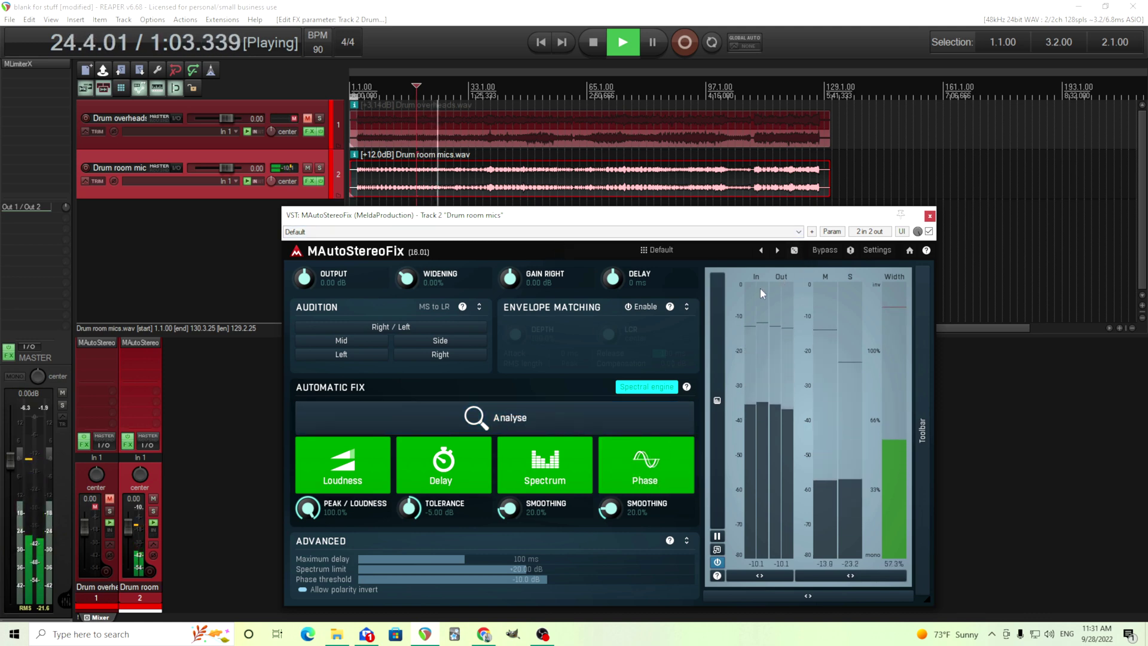
Compare the room mics with the plugin bypassed and active, leaving it active and stopping playback.
left_click(824, 251)
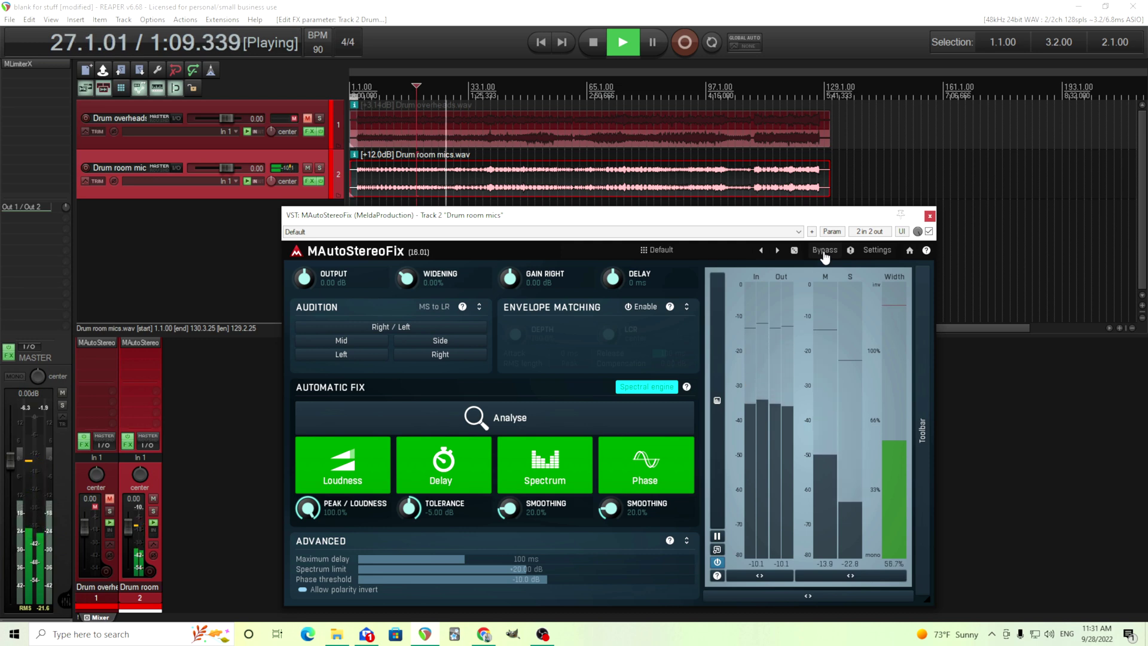
left_click(824, 251)
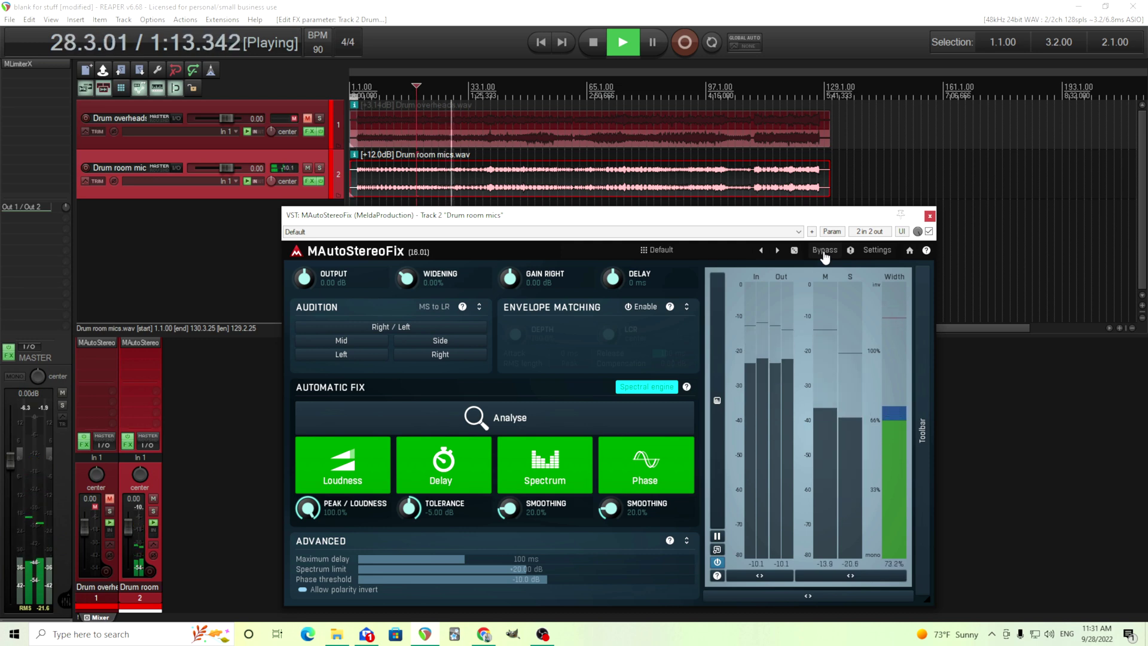
left_click(824, 251)
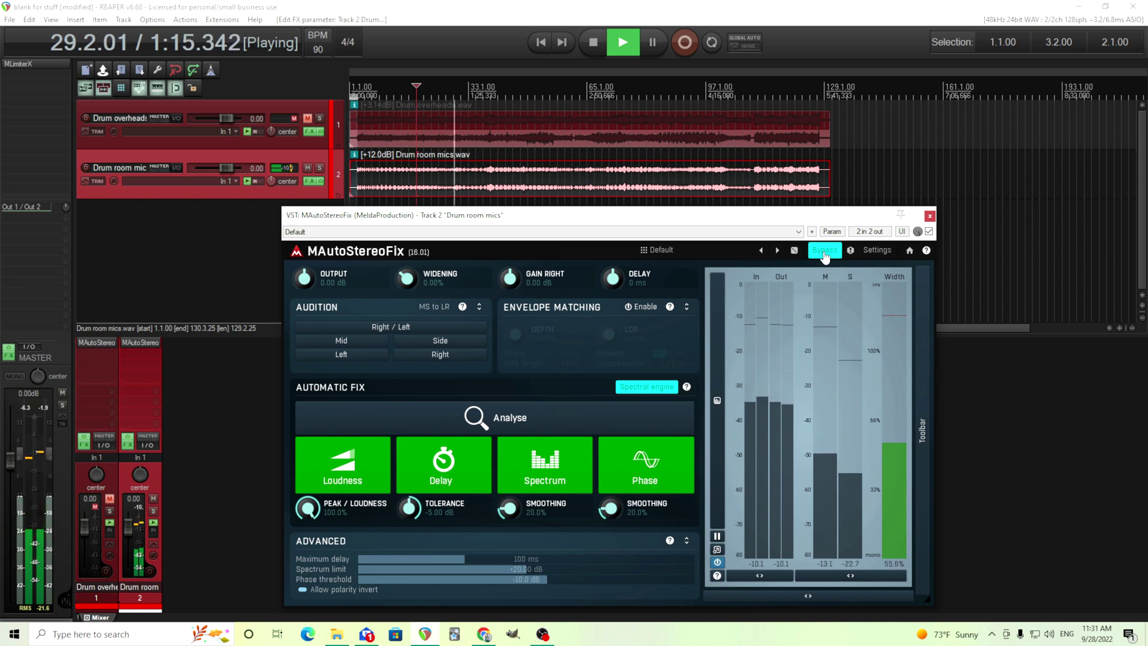
left_click(825, 251)
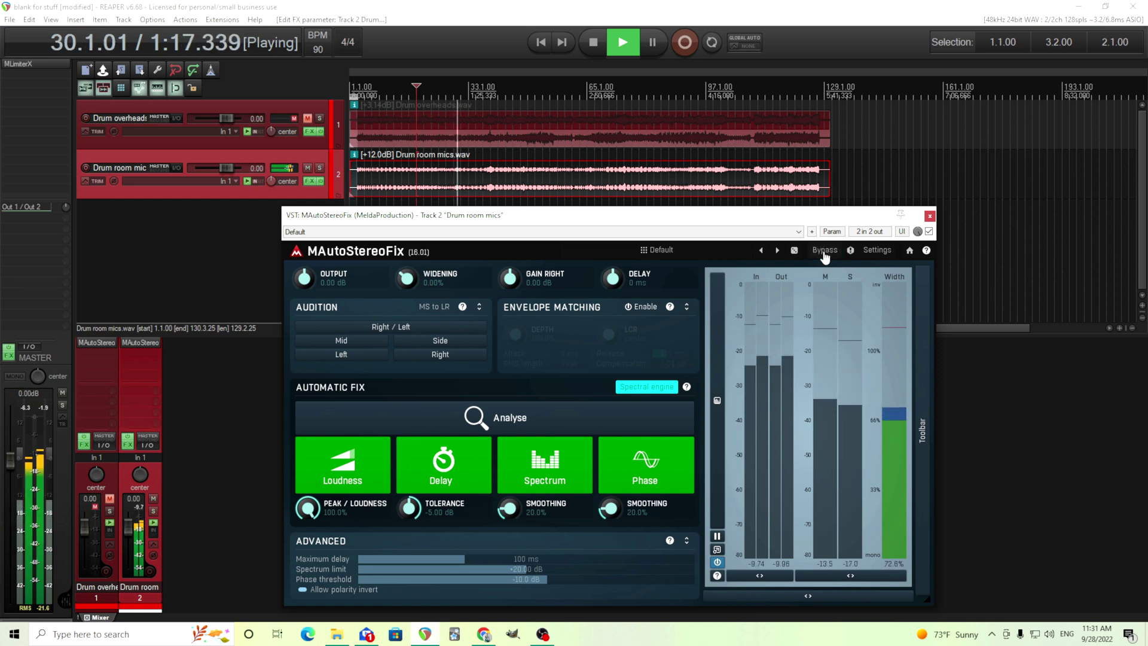
left_click(593, 42)
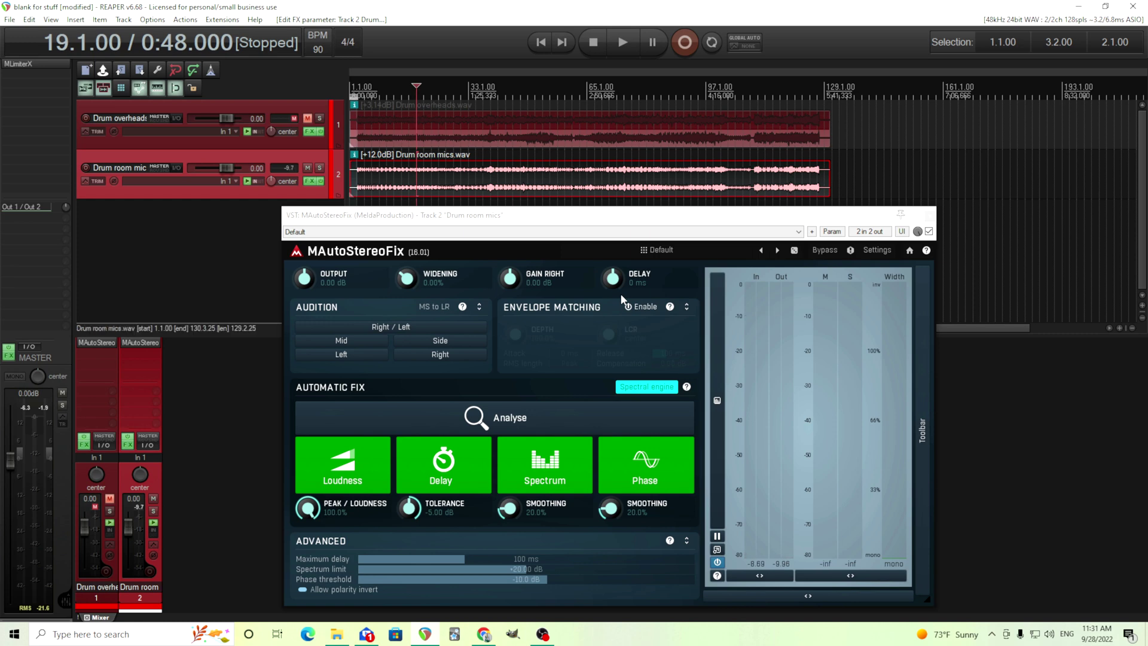
Unmute the Drum overheads and show their MAutoStereoFix window alongside the room mics' one.
left_click(110, 498)
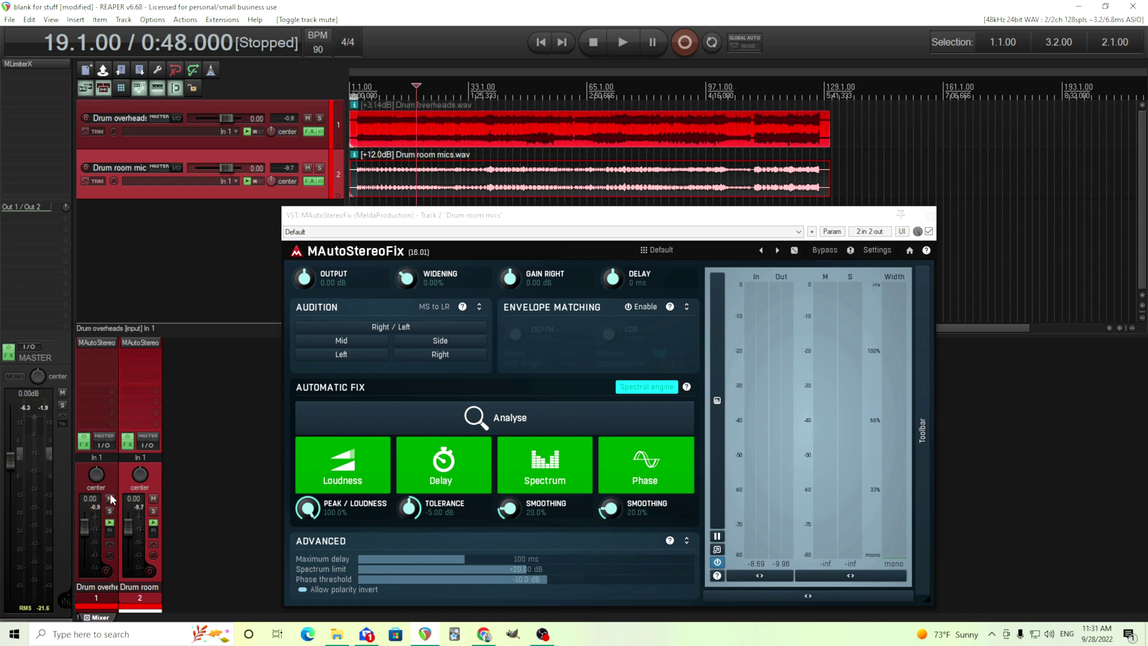
left_click(94, 342)
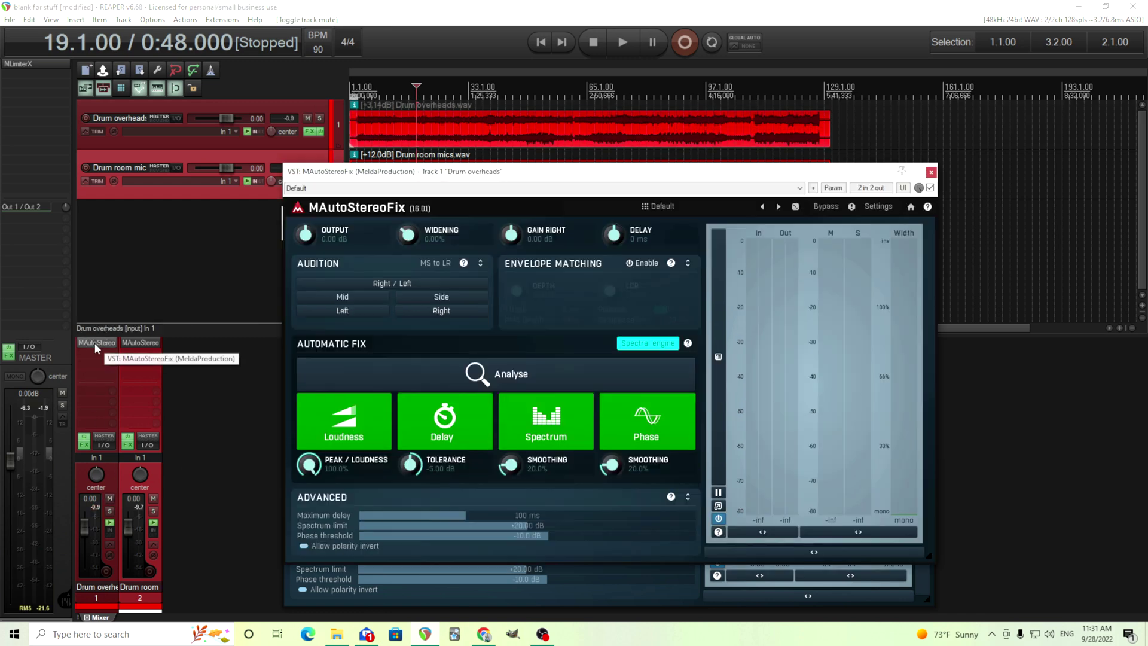
left_click_drag(591, 173, 366, 140)
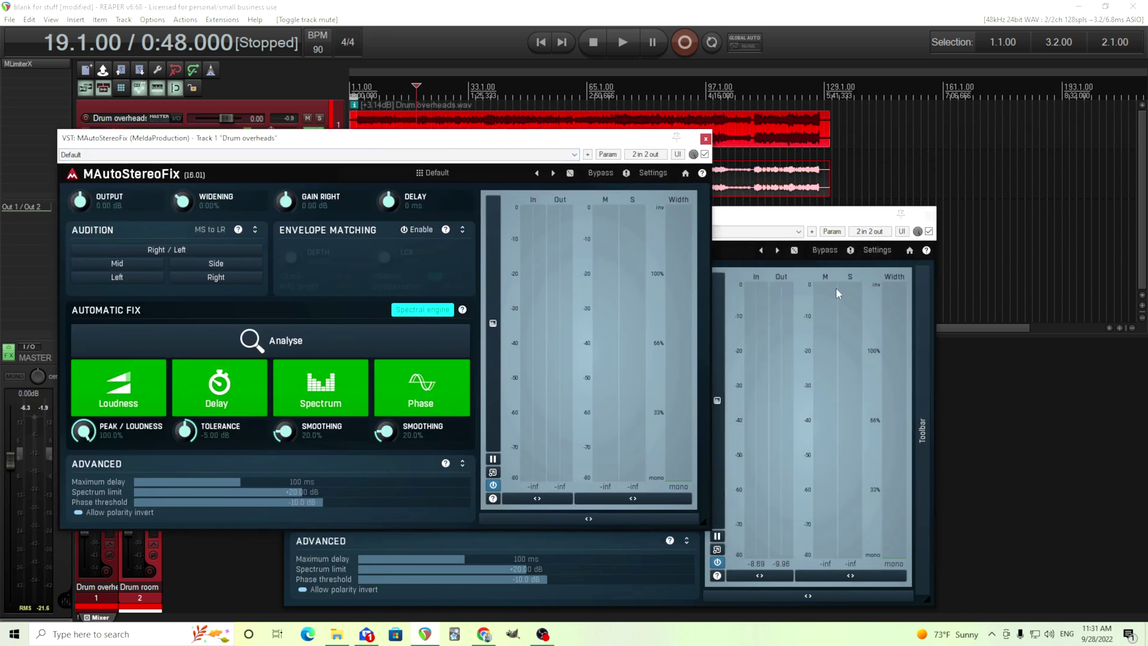
Bypass MAutoStereoFix on both the Drum room mics and the Drum overheads.
left_click(824, 250)
left_click(597, 173)
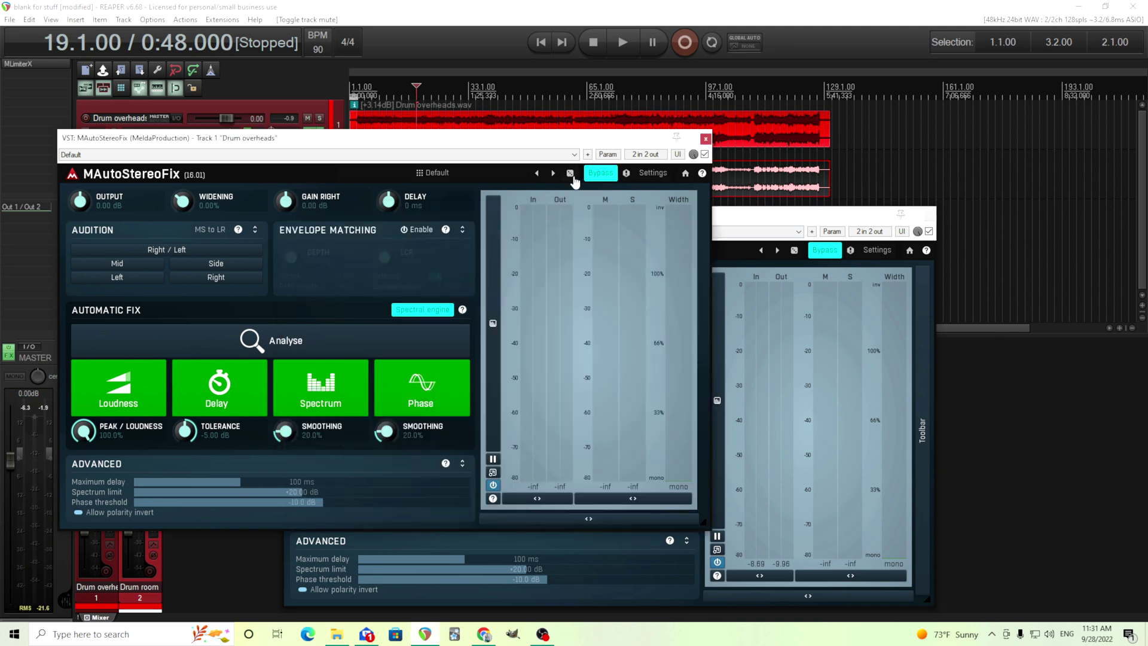
left_click(638, 90)
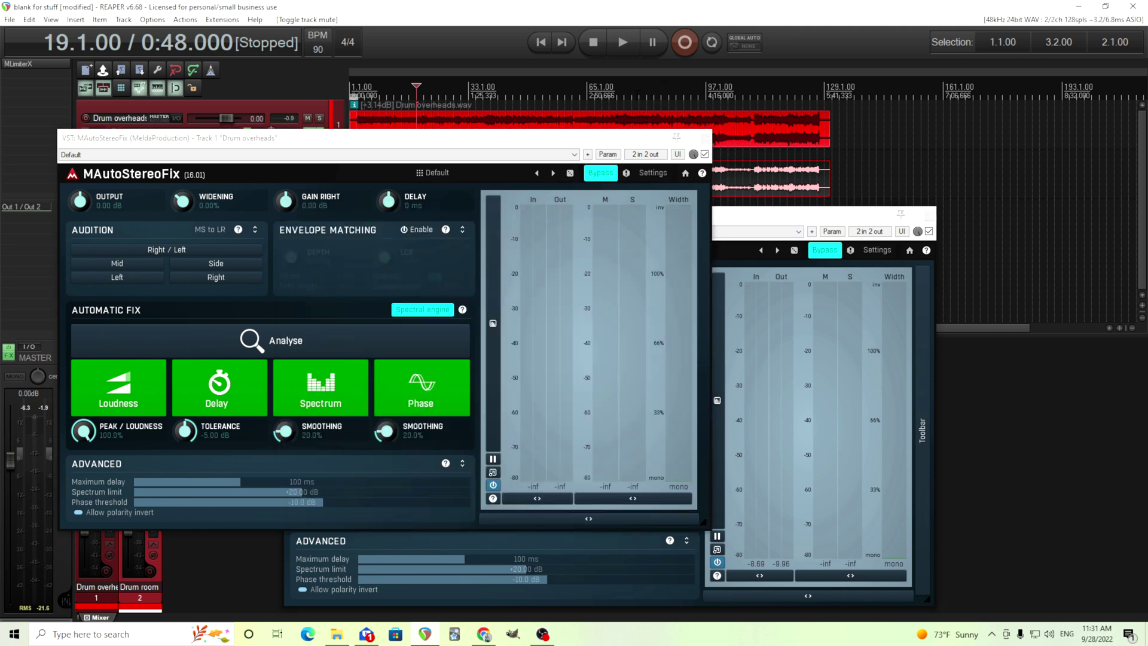
Play the overheads and room mics together, comparing them with both MAutoStereoFix instances bypassed and active.
left_click(625, 42)
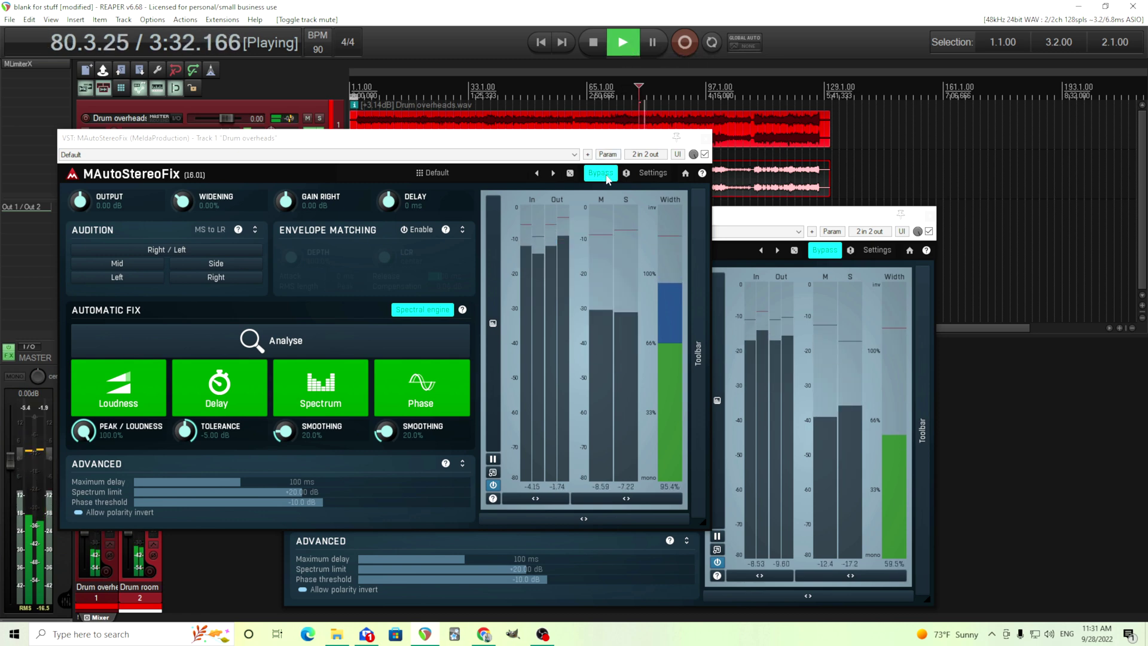
left_click(824, 252)
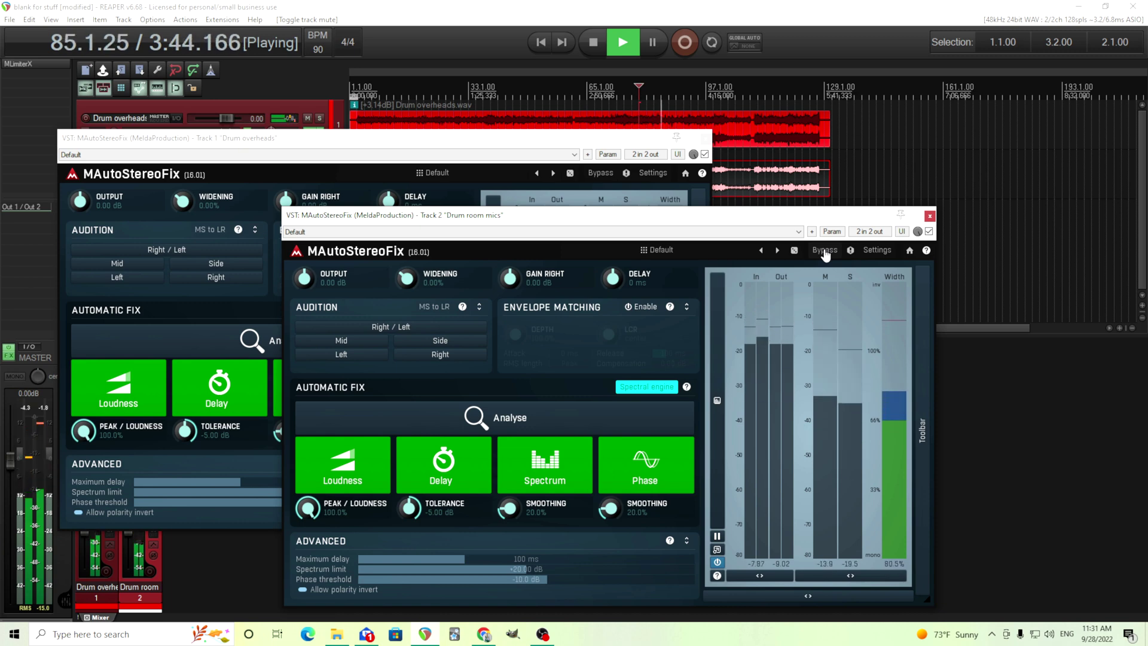
left_click(824, 251)
left_click(598, 173)
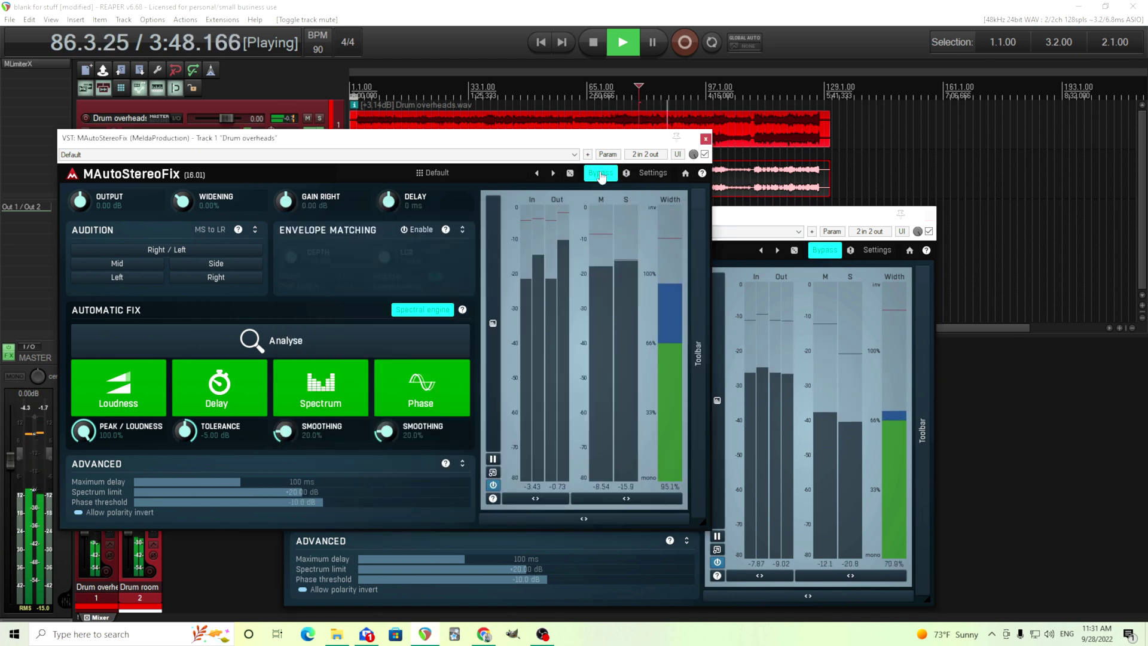
left_click(601, 174)
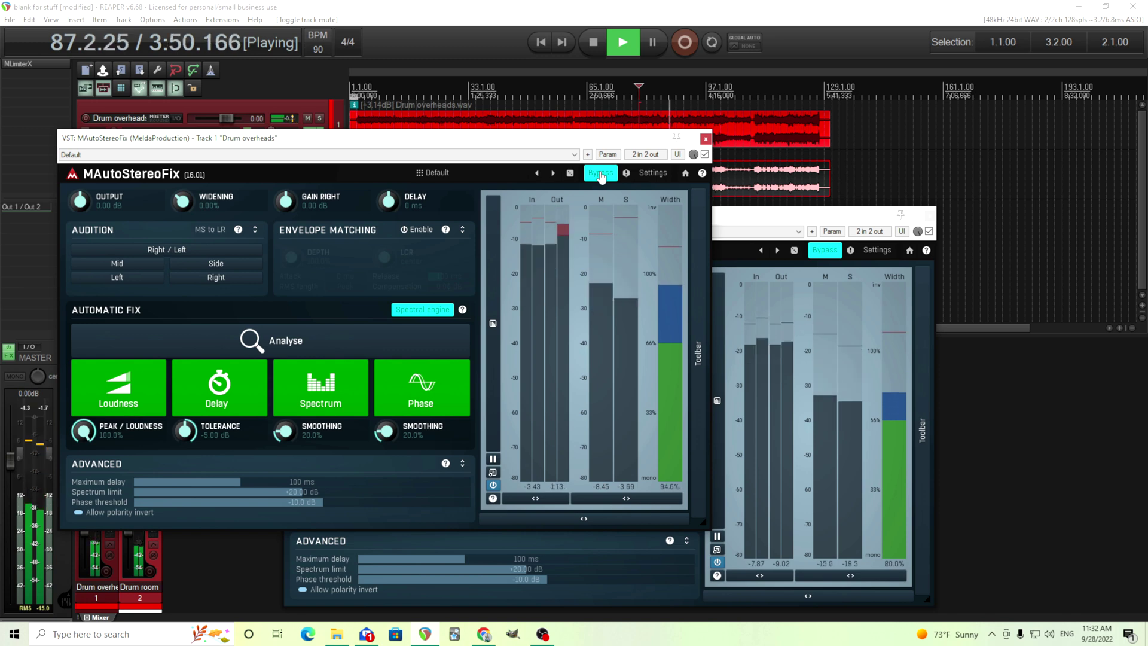
left_click(824, 250)
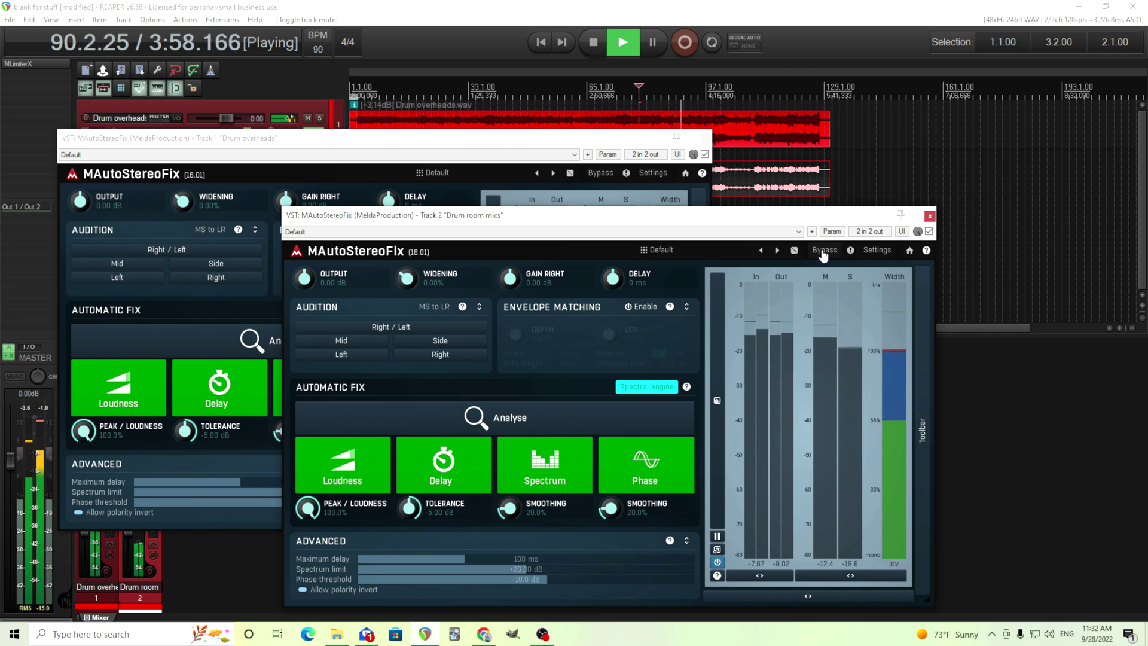
left_click(823, 252)
left_click(597, 173)
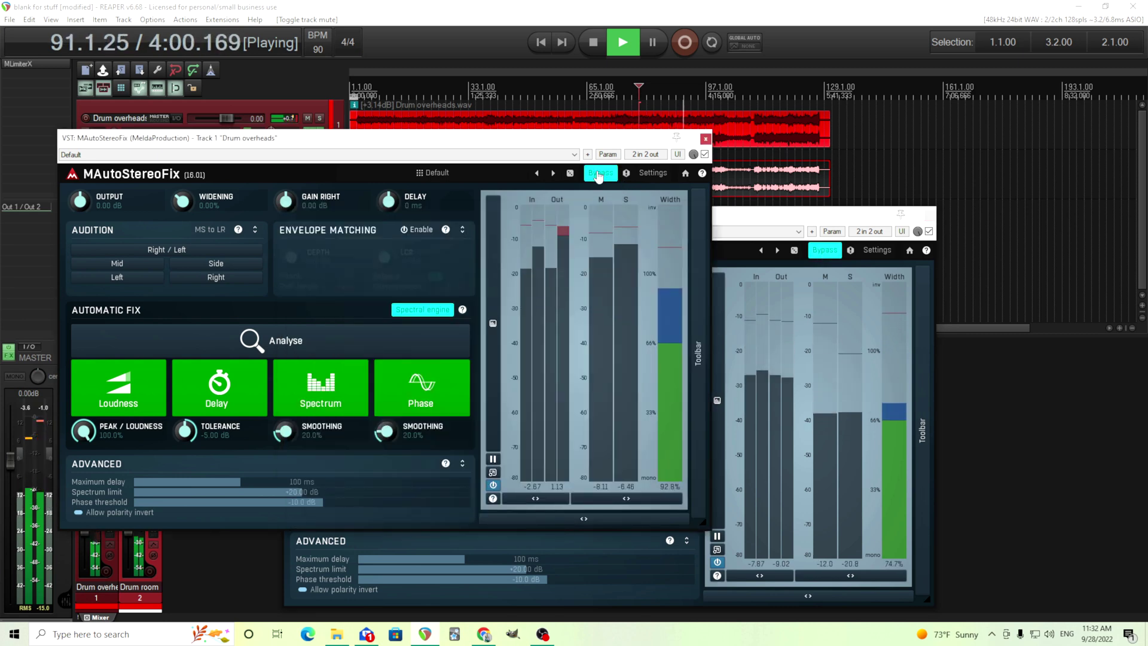
Reactivate MAutoStereoFix on the Drum overheads and the Drum room mics, and stop playback.
left_click(596, 173)
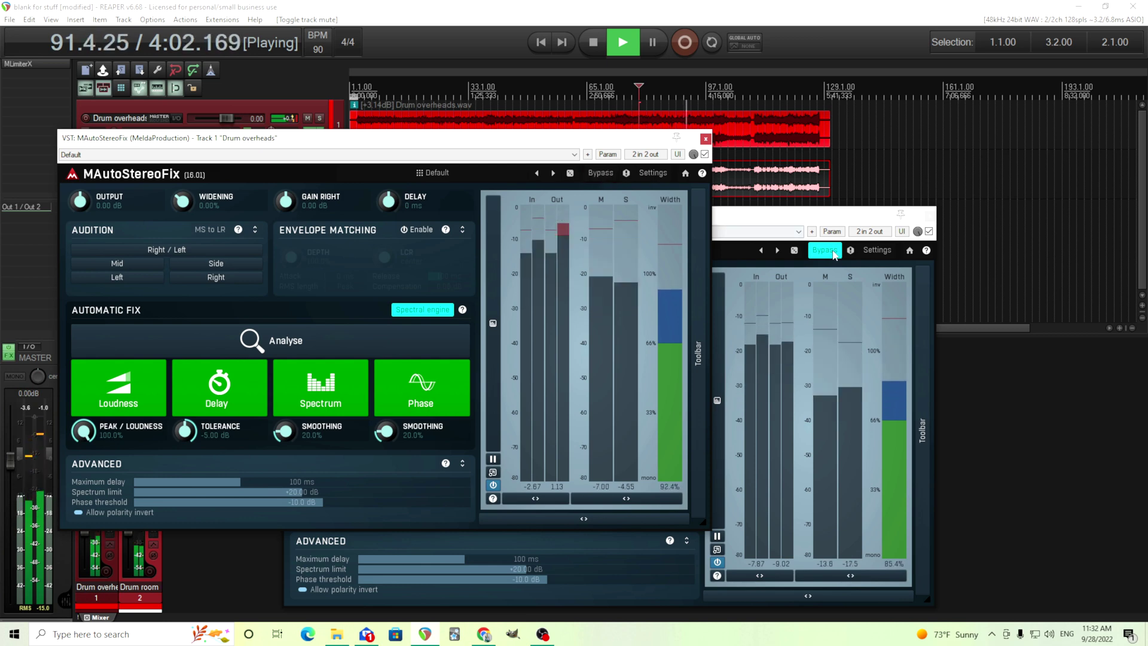
left_click(834, 253)
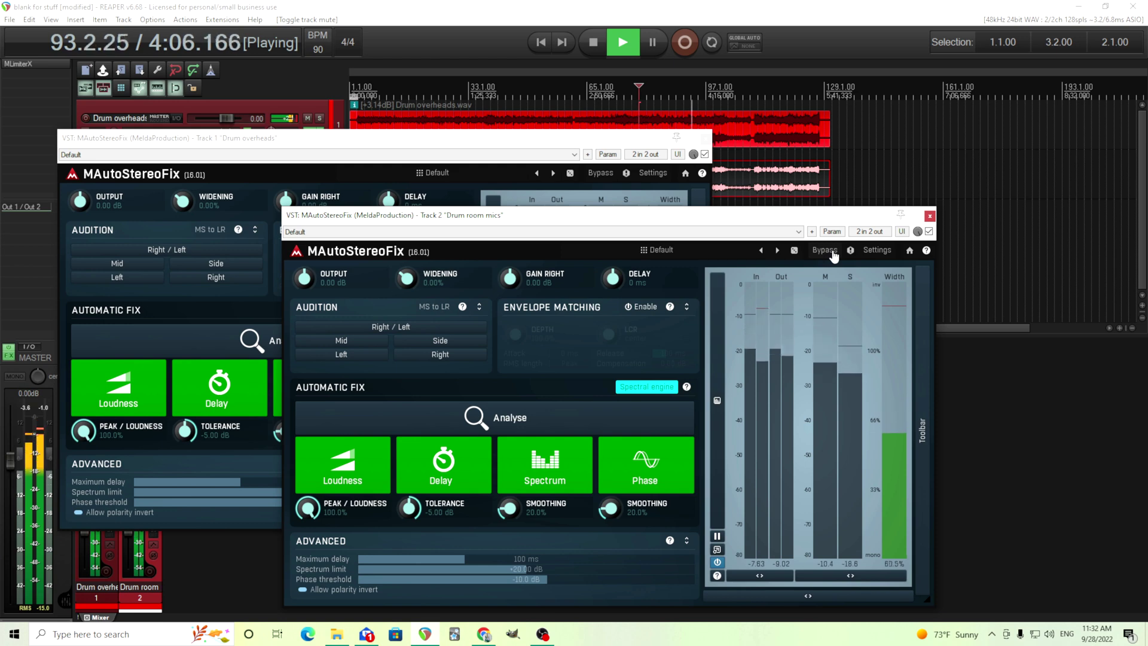
left_click(594, 46)
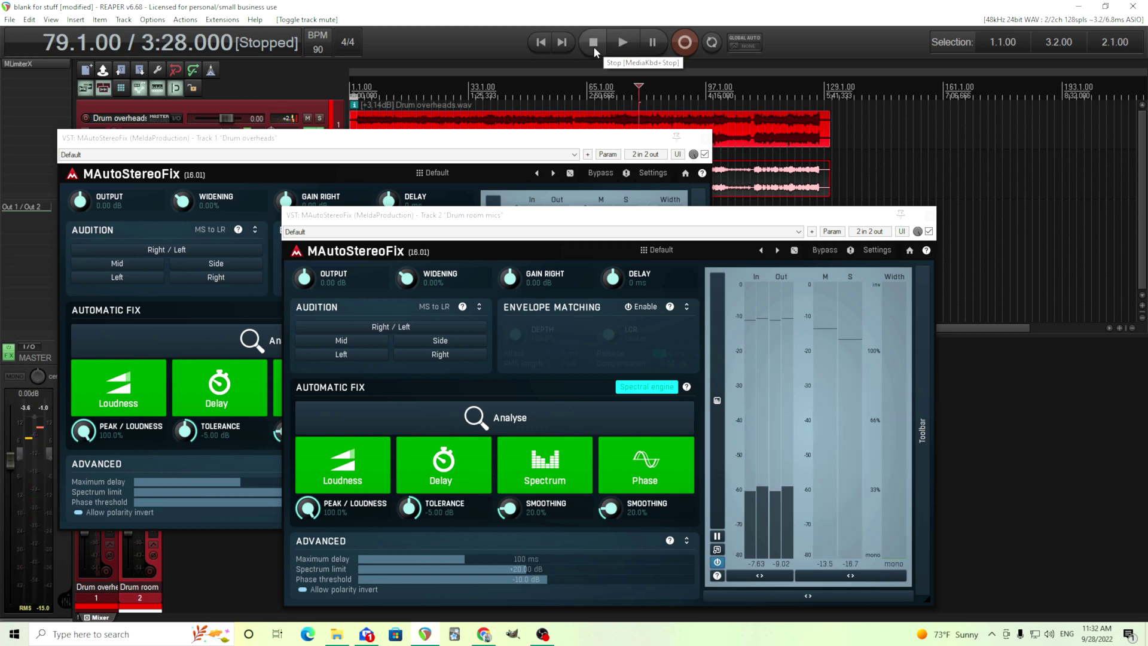
Close the MAutoStereoFix windows of the Drum room mics and the Drum overheads.
left_click(930, 216)
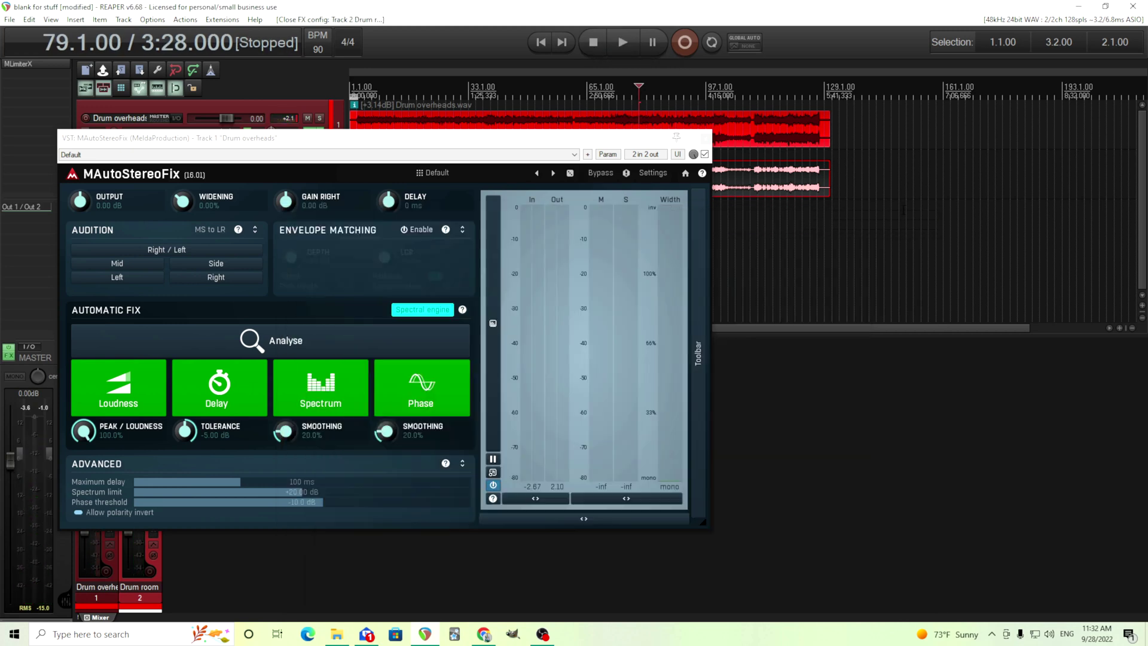
left_click(704, 137)
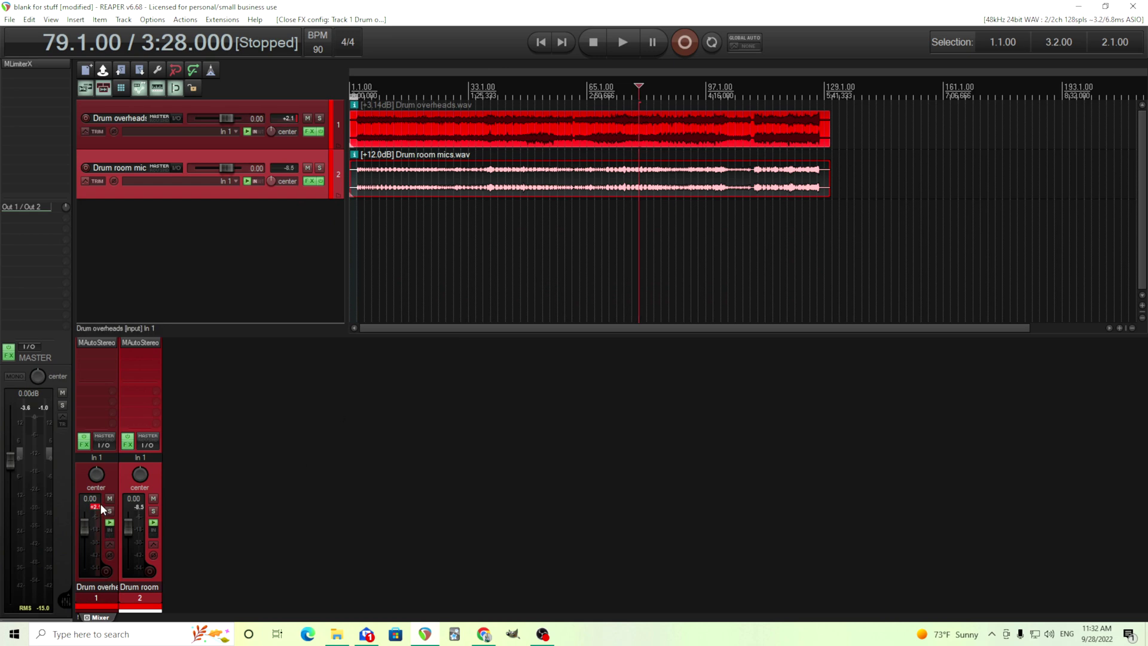
Reopen the Drum overheads' MAutoStereoFix window to review its settings, reposition it, and close it again.
left_click(99, 346)
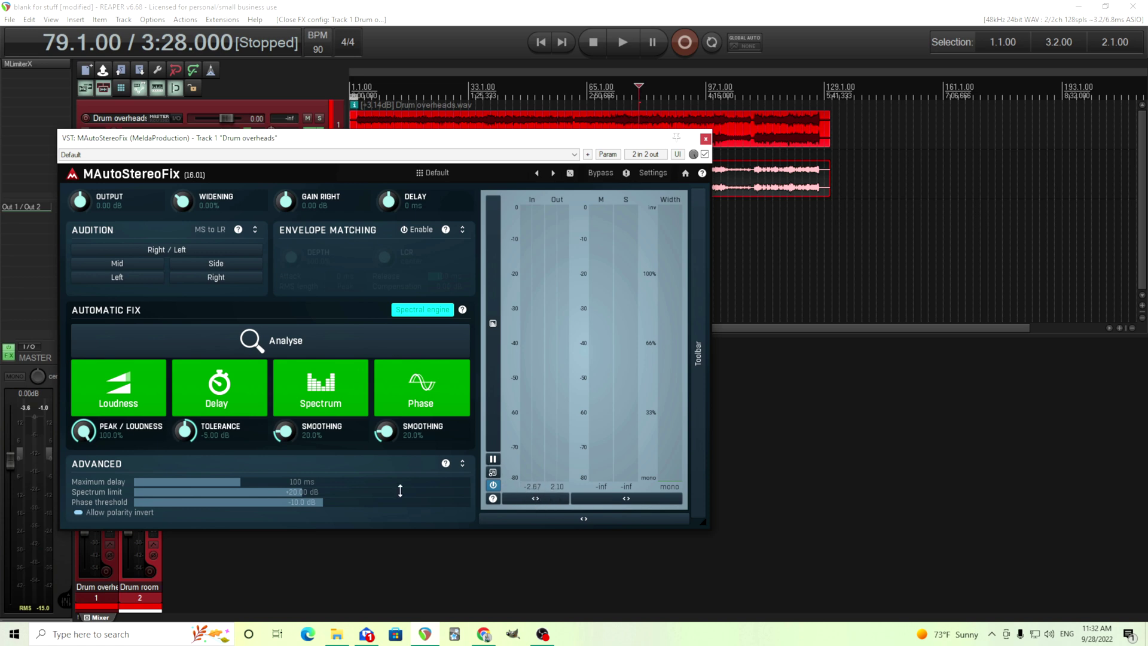
left_click_drag(351, 147, 650, 237)
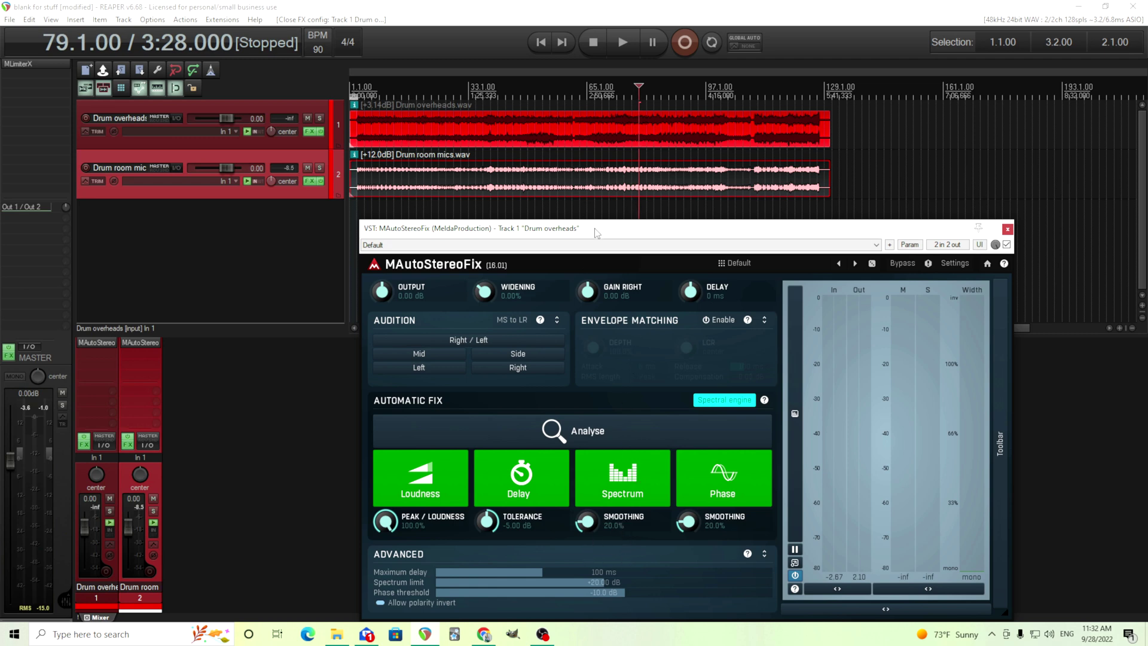
left_click_drag(597, 233, 517, 159)
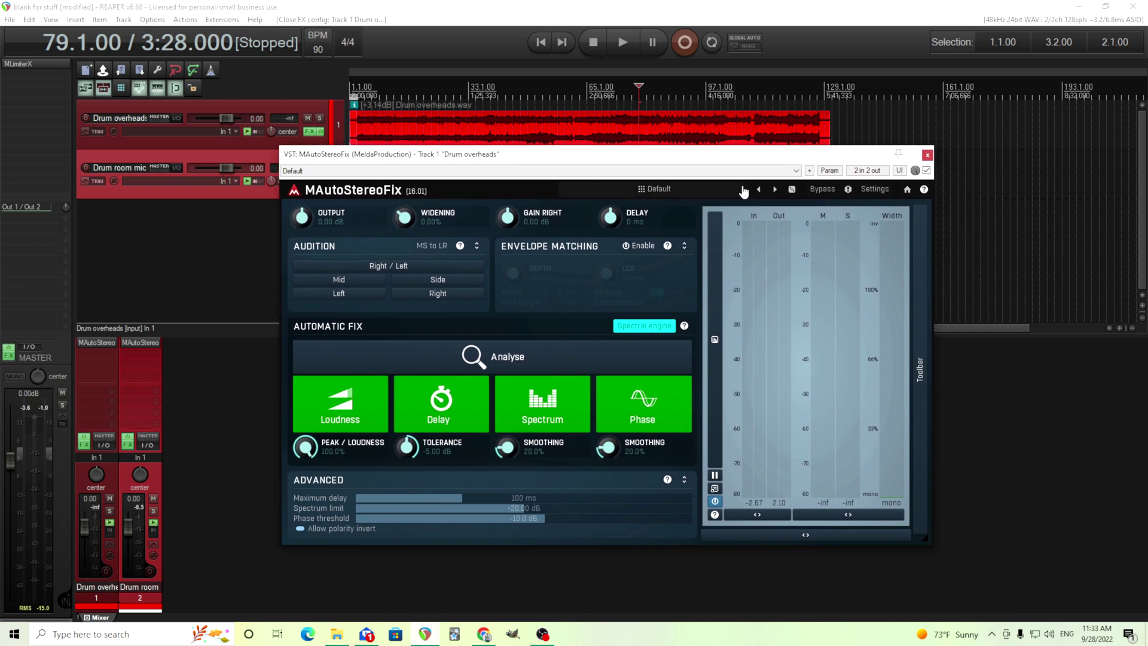
left_click(926, 156)
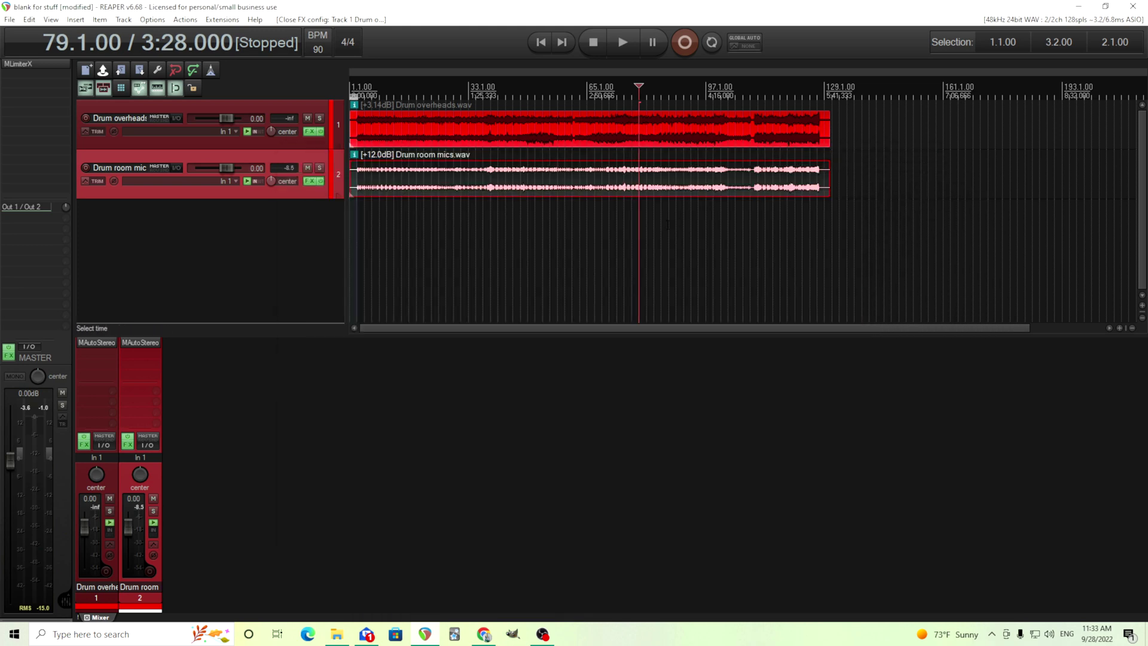